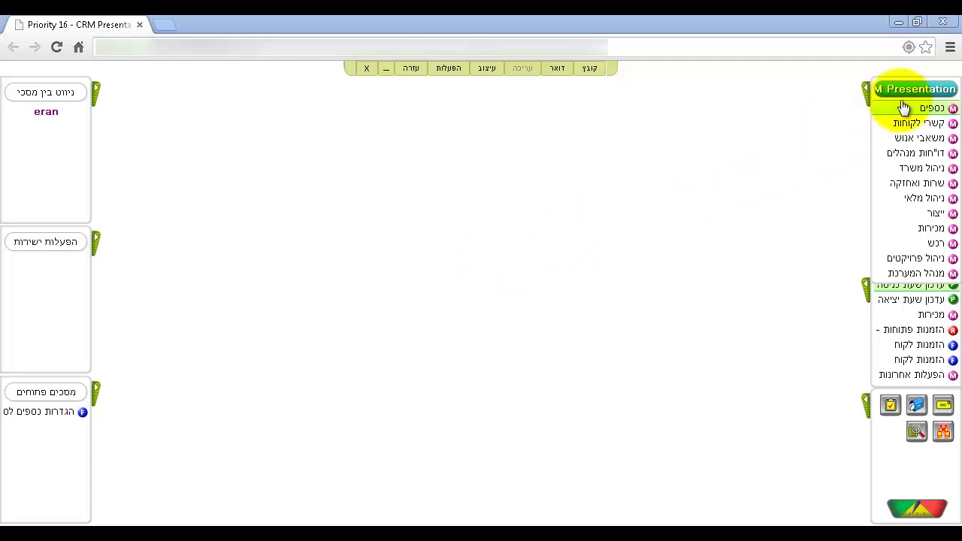
Open the תשלום בהמחאות form under כספים, רכש (כספים), תשלומים, תשלומים בהמחאות
click(926, 108)
click(861, 132)
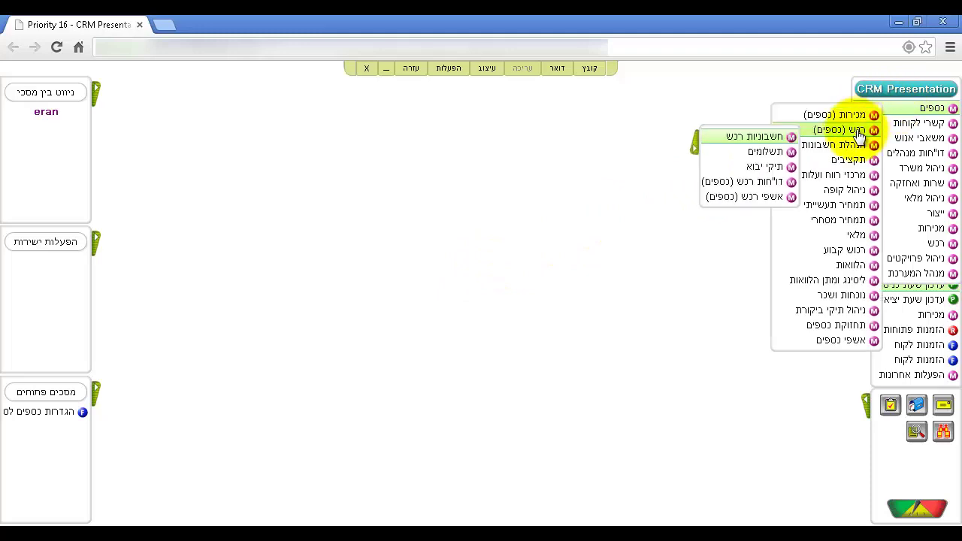
click(761, 182)
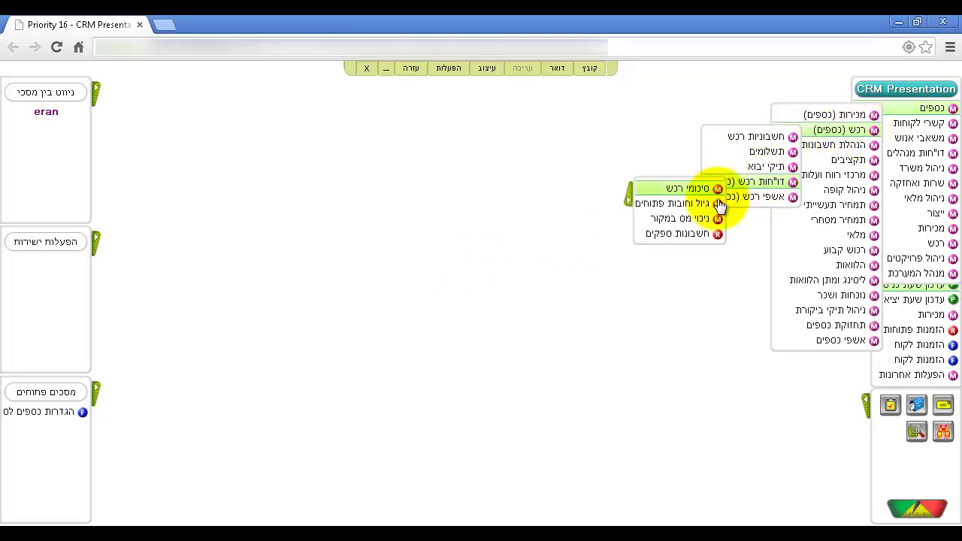
click(718, 205)
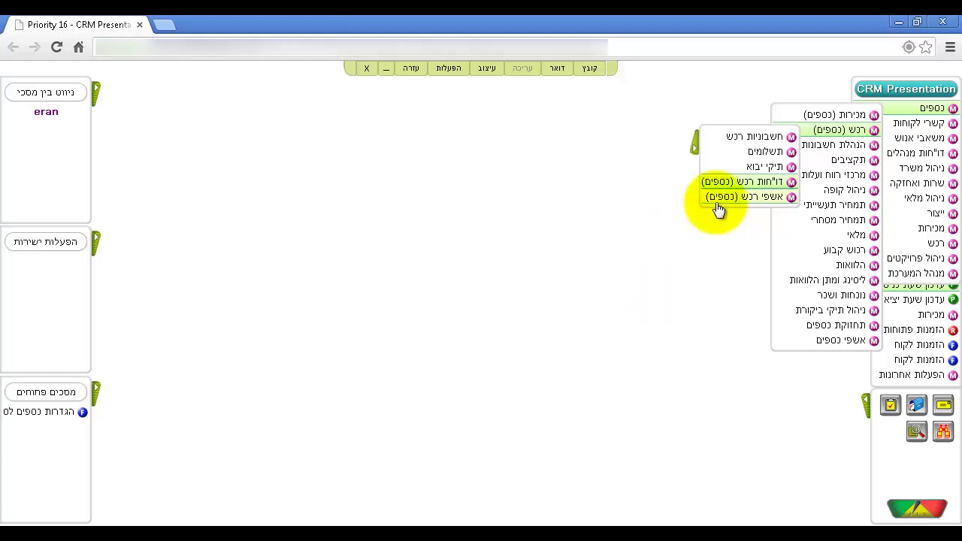
click(751, 152)
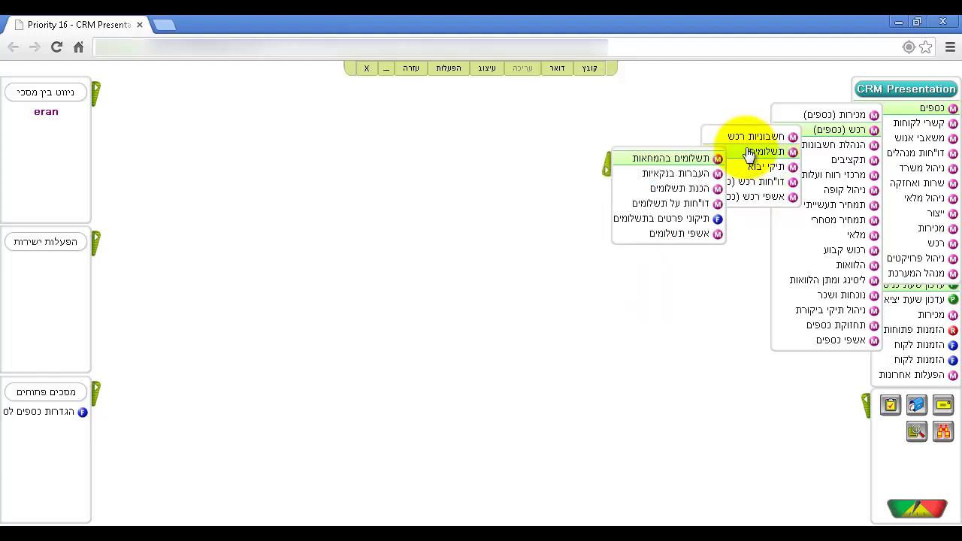
click(698, 159)
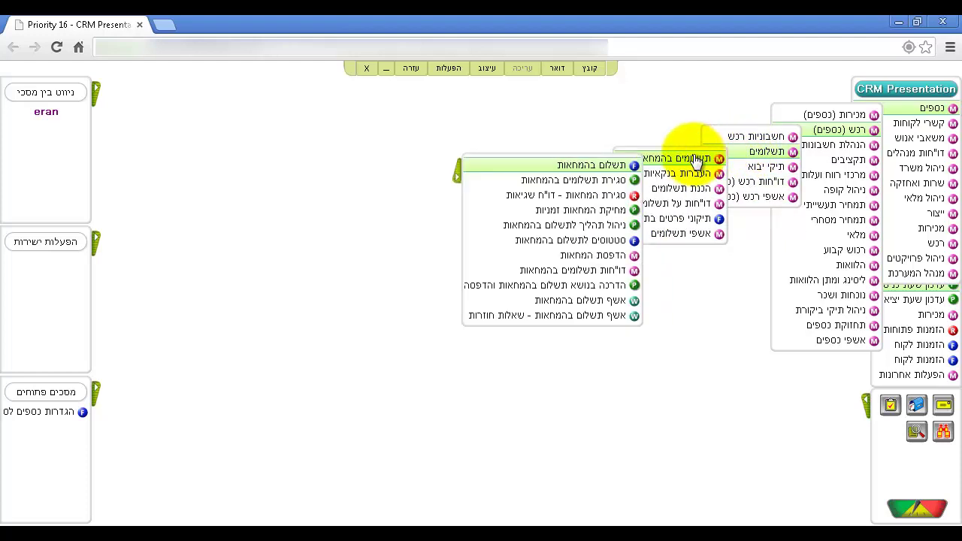
click(602, 166)
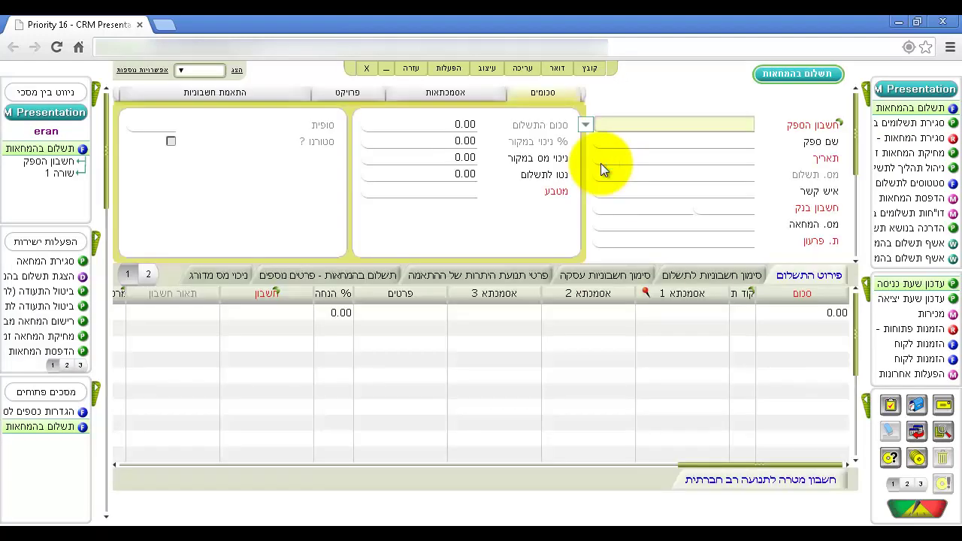
Search the supplier accounts for "משר" and choose משרדיה as the supplier of the new cheque payment
key(F6)
text(משר)
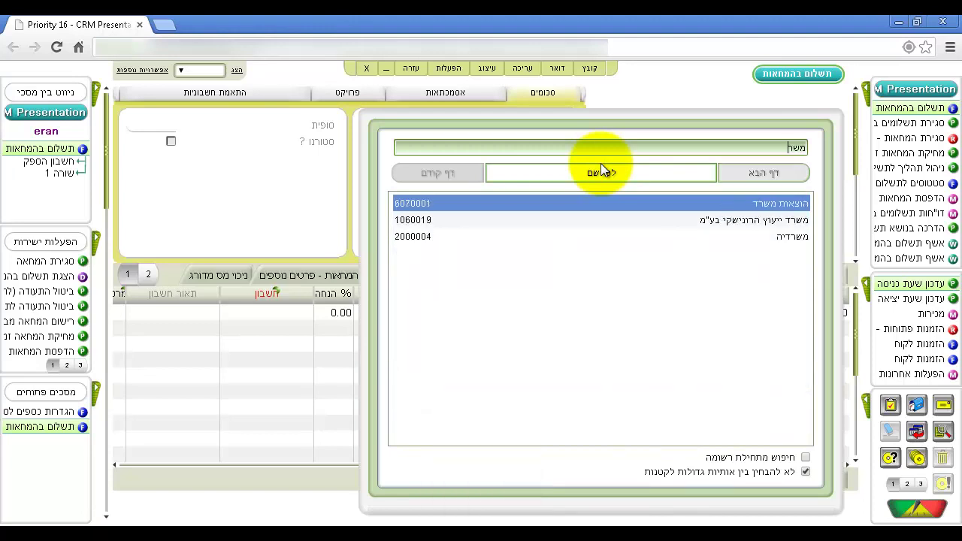
key(Down)
key(Down)
key(Return)
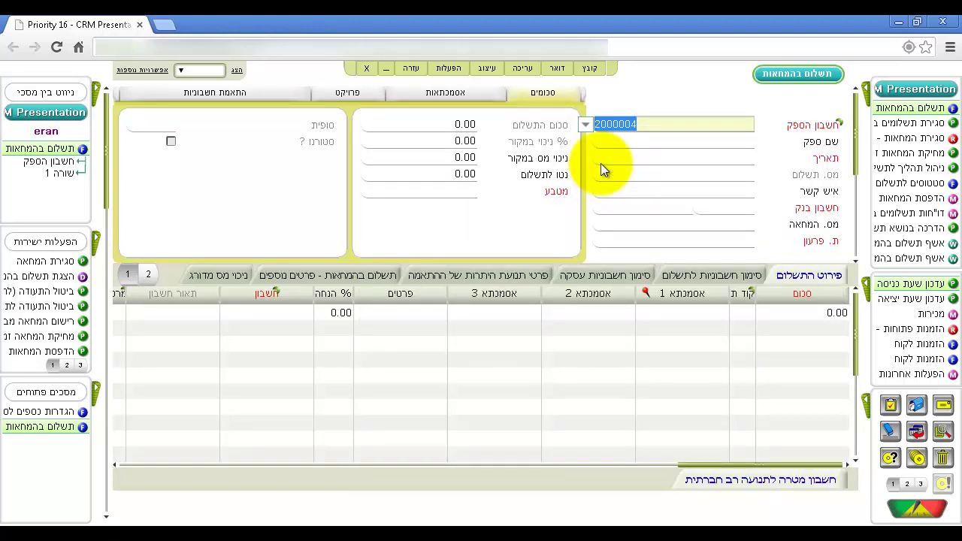
key(Tab)
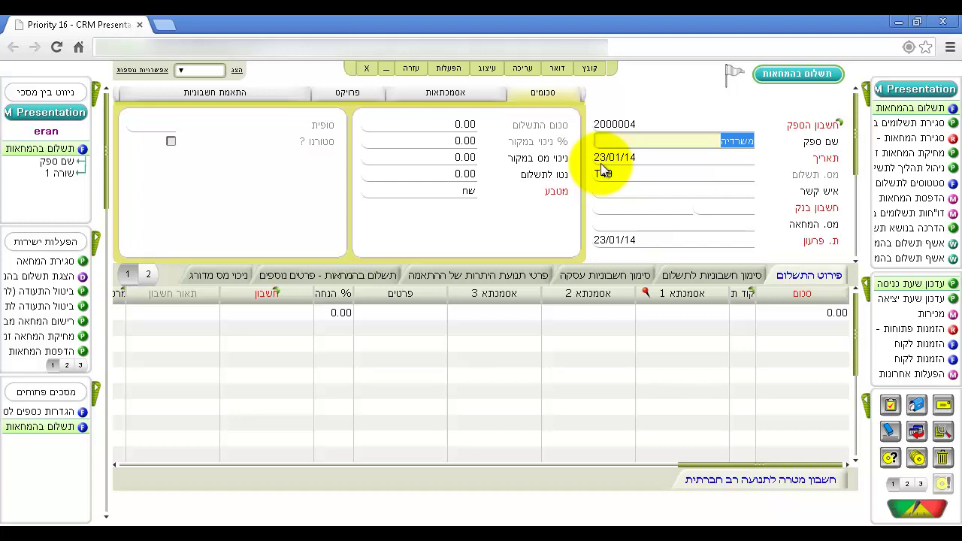
Check the supplier's כתובת למשלוח המחאות in the open הגדרות כספים לספקים form, and return to the cheque payment
click(100, 392)
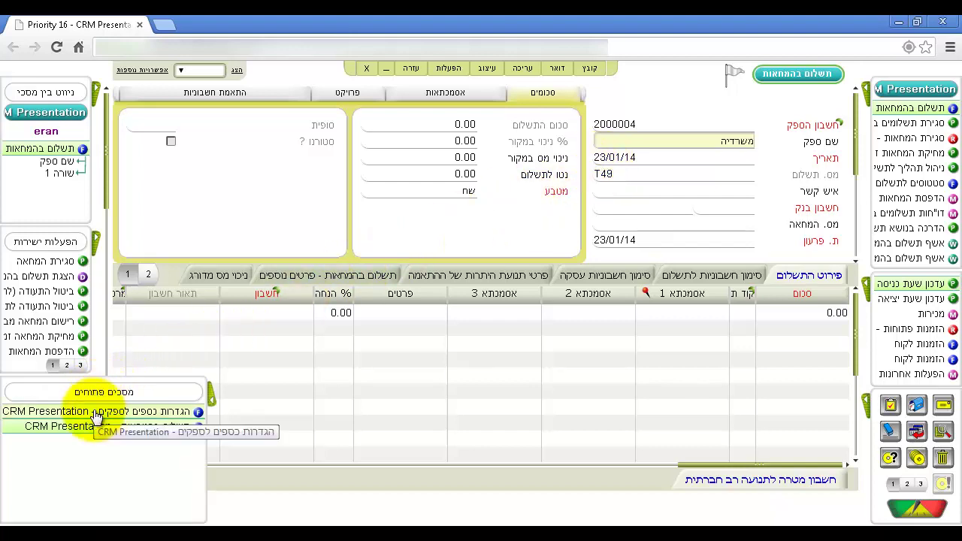
click(92, 412)
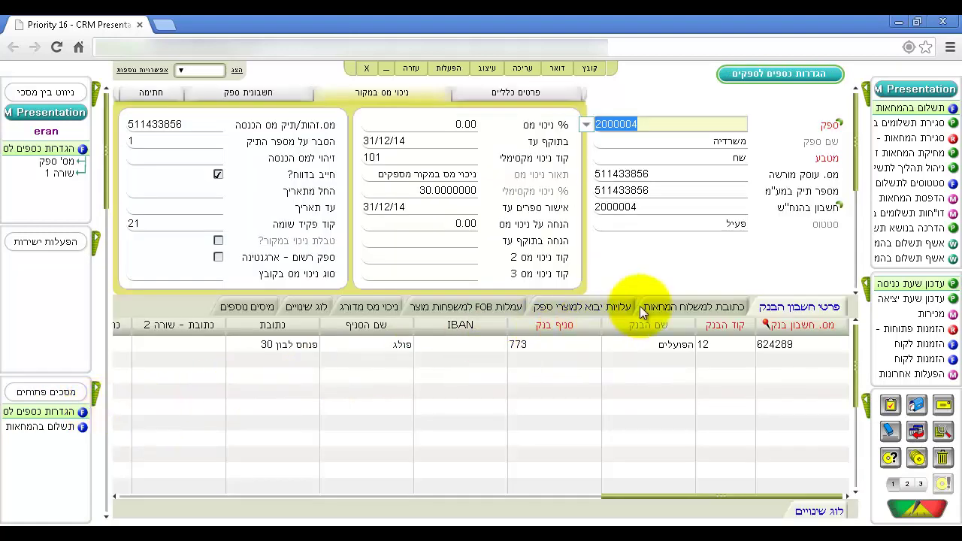
click(673, 307)
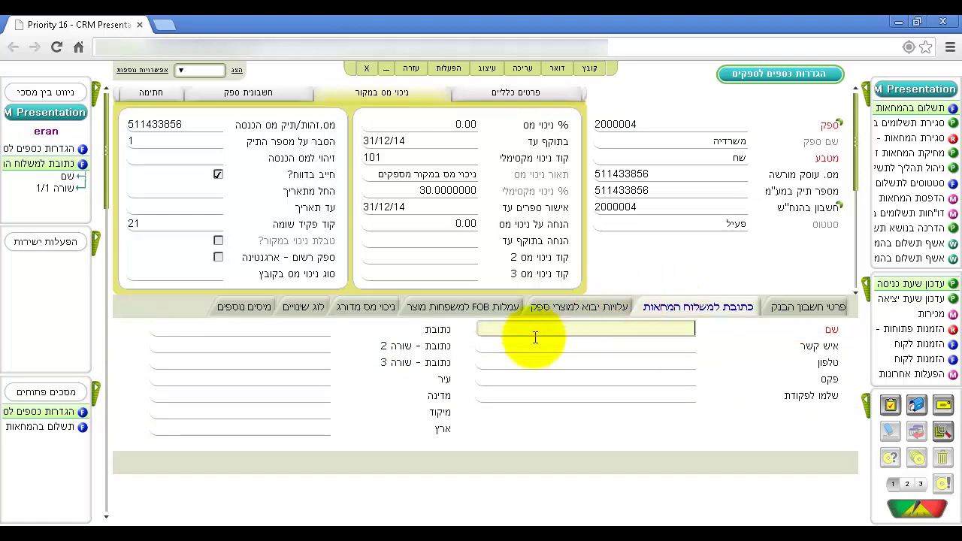
click(64, 427)
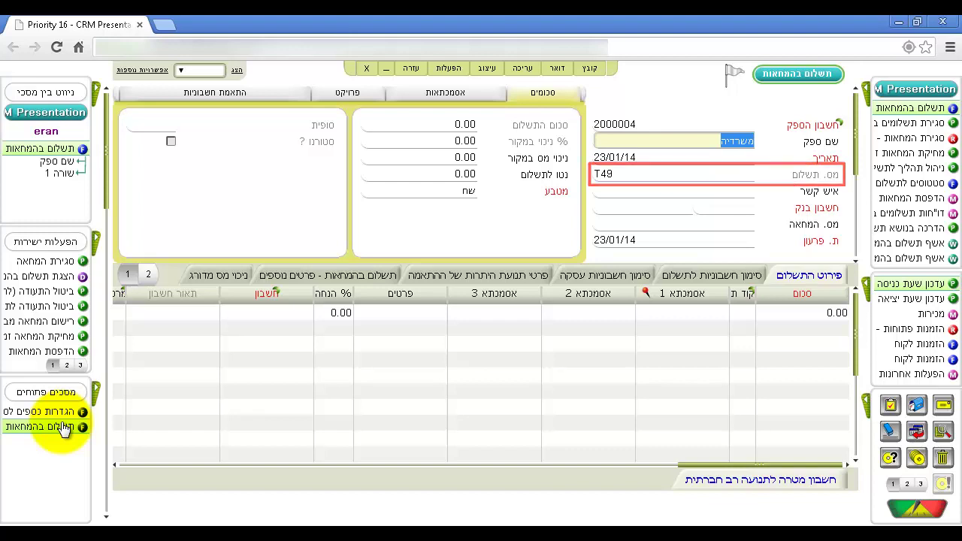
Set the payment's bank account to בנק הפועלים (code 300) and its due date to 26/01/14
click(740, 210)
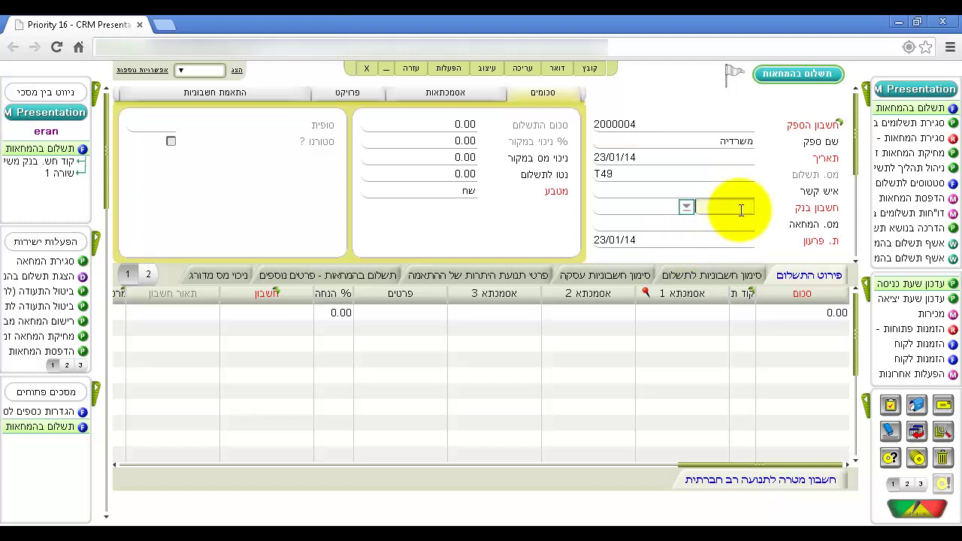
key(F6)
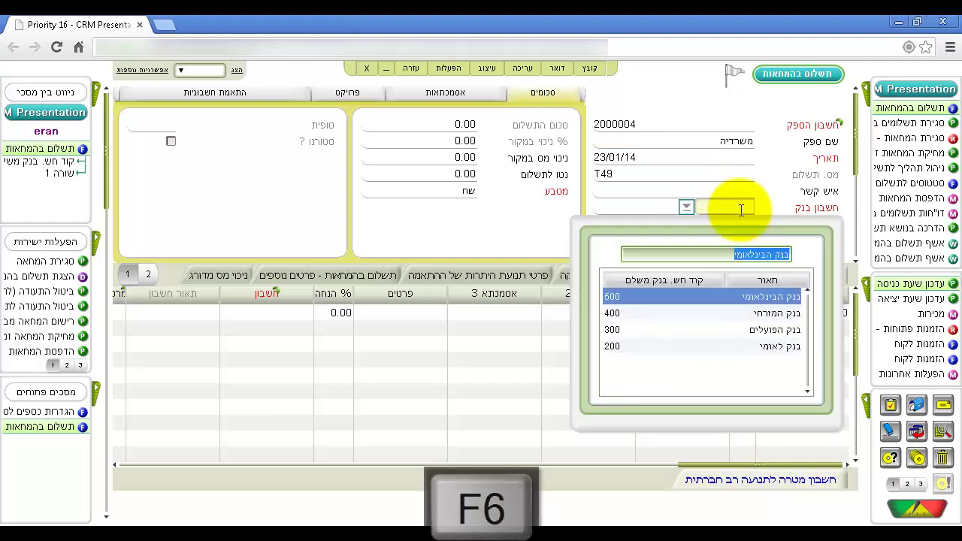
click(737, 330)
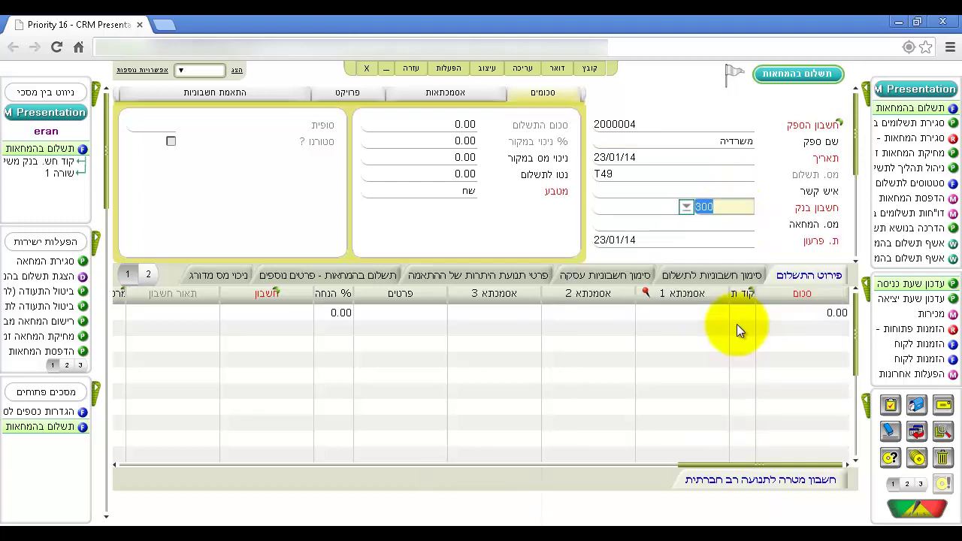
click(653, 239)
text(26/01/14)
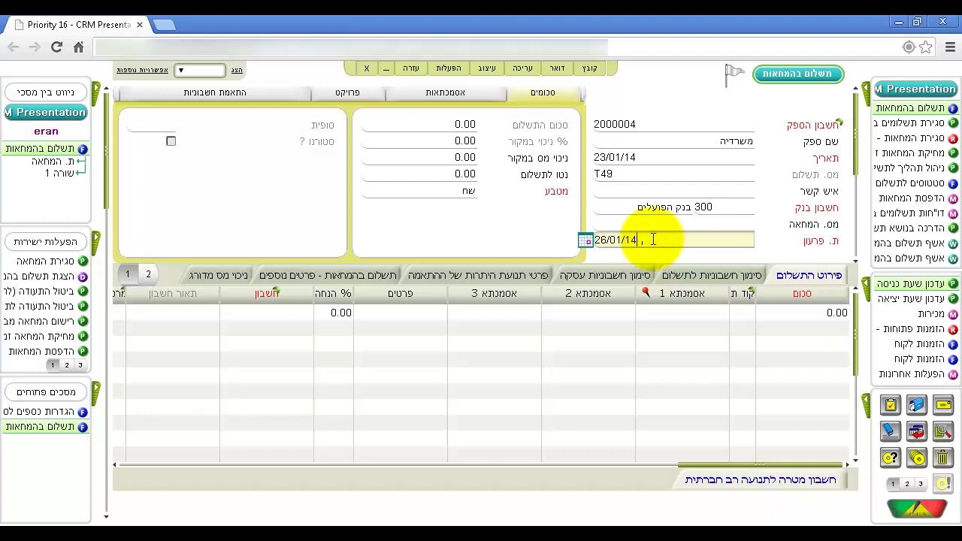
key(Return)
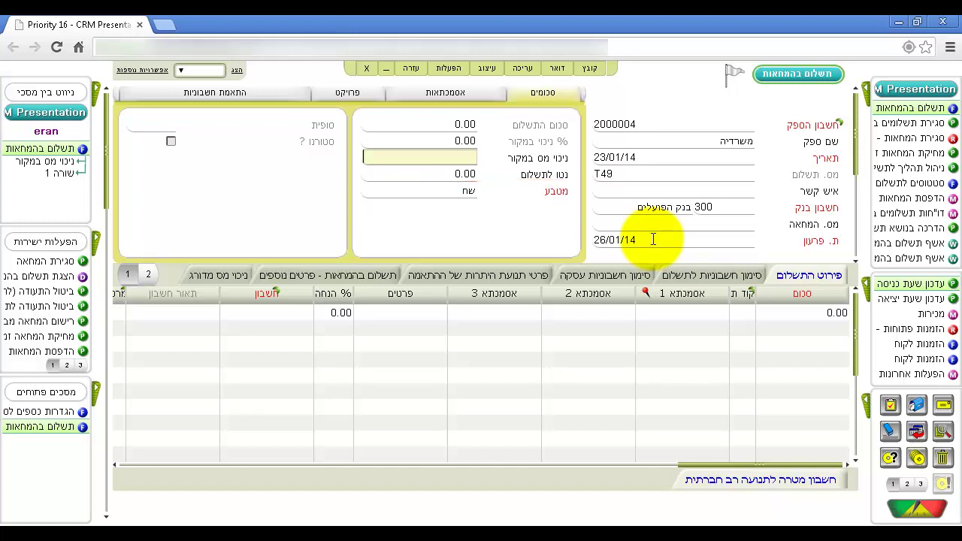
Mark the supplier invoice dated 31/12/13 for payment and set its amount in פירוט התשלום to 200.00
click(687, 274)
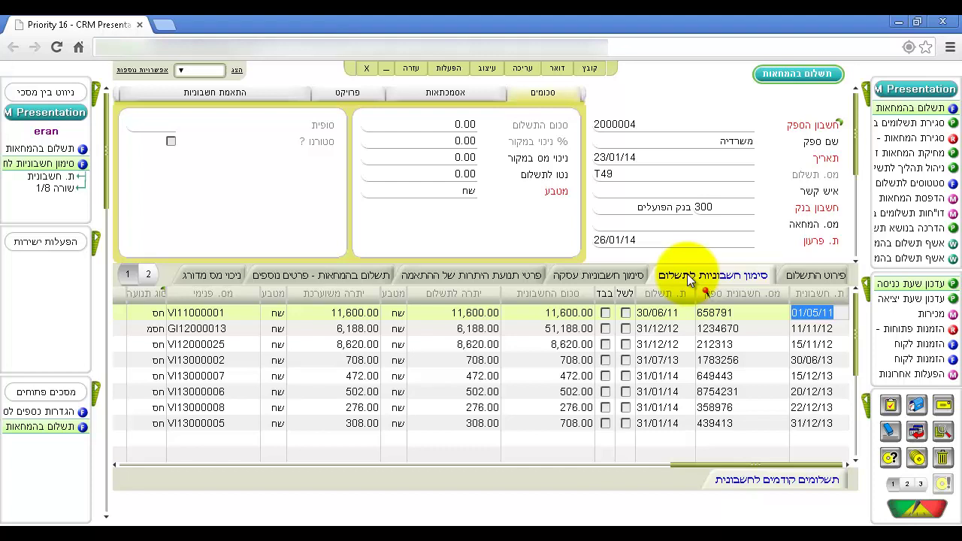
click(625, 423)
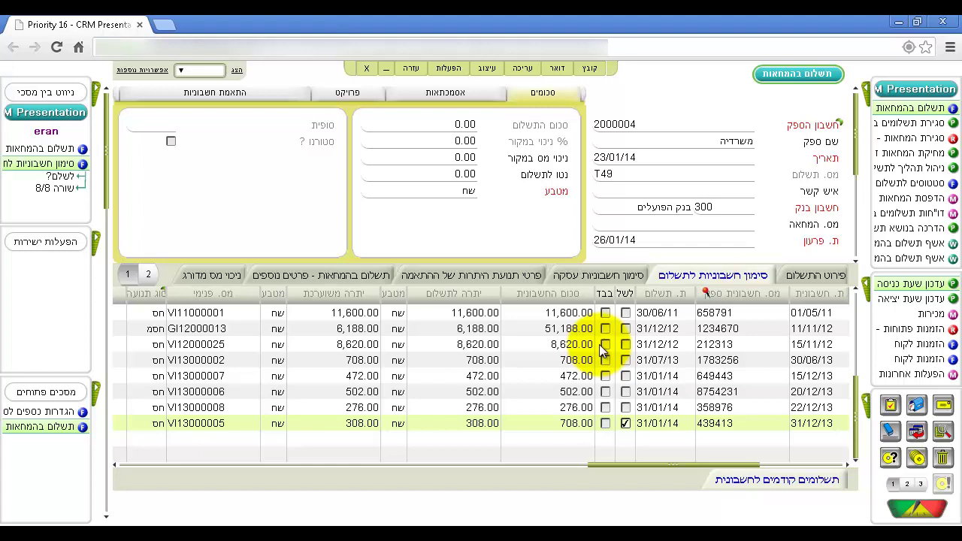
click(818, 276)
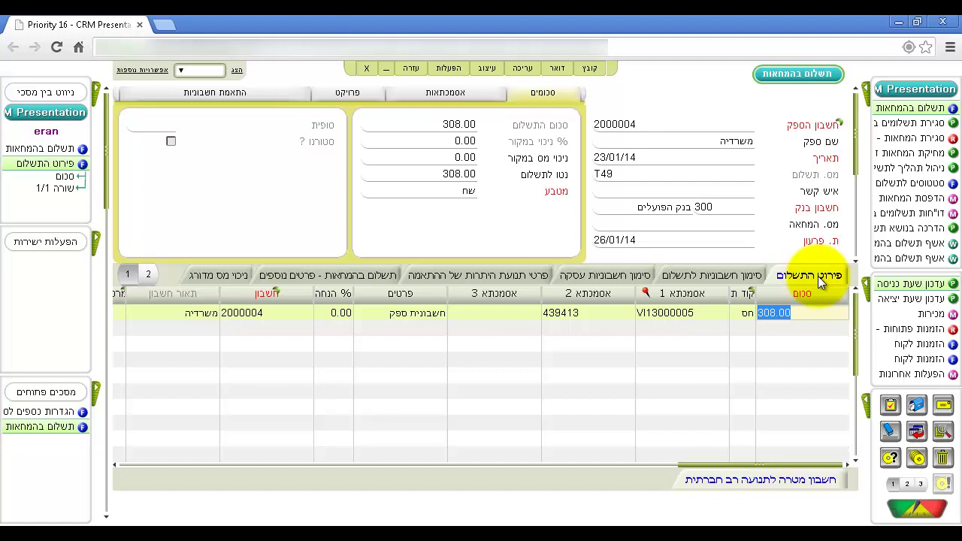
text(200)
key(Tab)
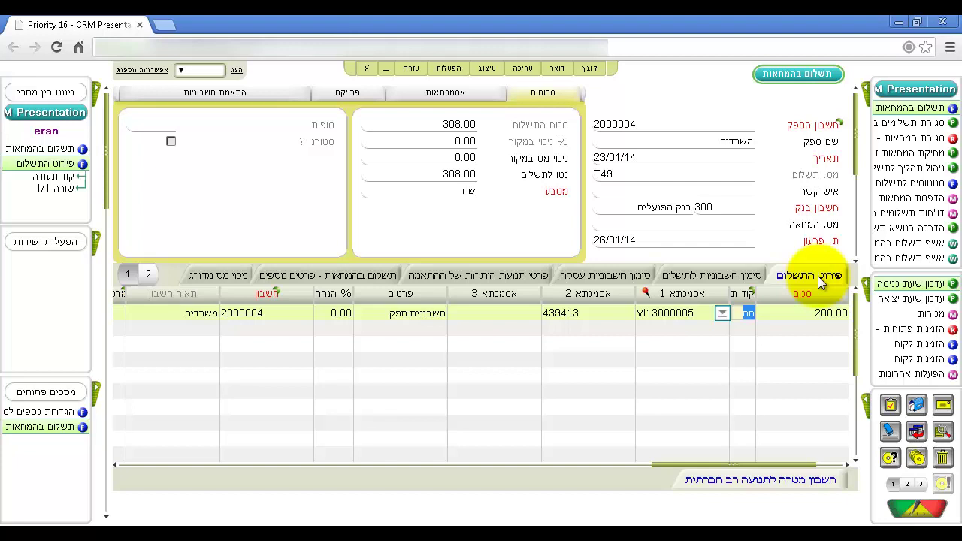
Read the help for the חשבון להעברת הפרשים column of the payment line, and return to the payment header
key(Tab)
key(Tab)
key(Tab)
key(Tab)
key(Tab)
key(Tab)
key(Tab)
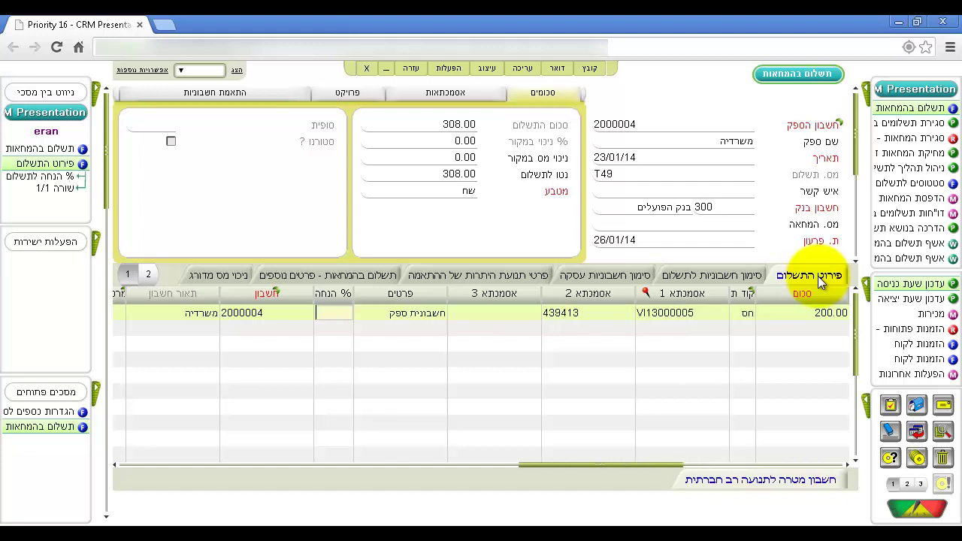
key(Tab)
key(Tab)
key(Tab)
key(Tab)
key(Tab)
key(Tab)
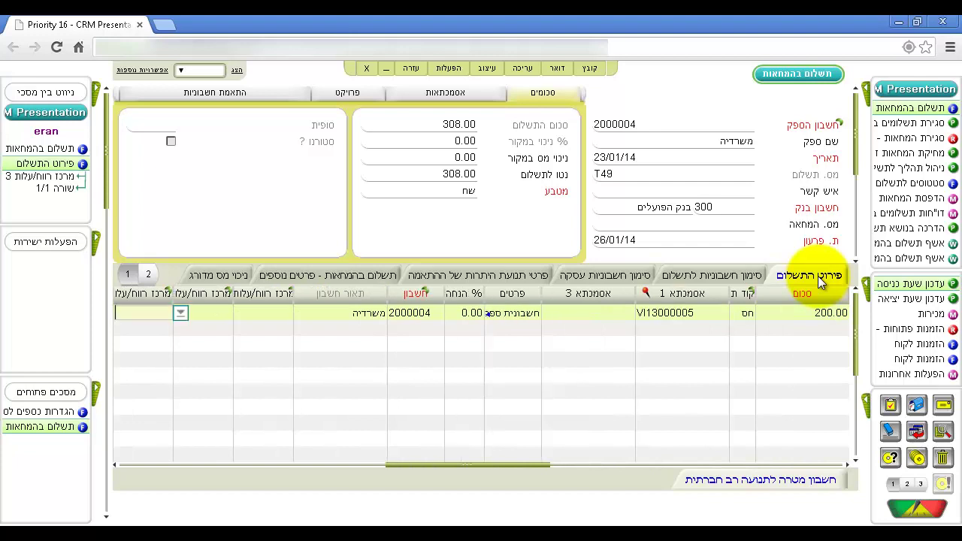
key(Tab)
key(Tab)
key(Tab)
key(Tab)
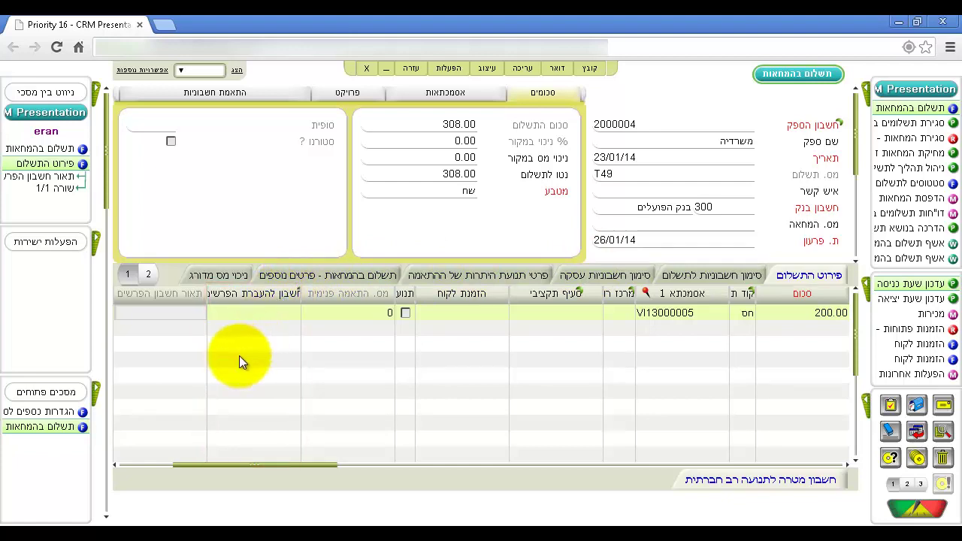
key(shift+Tab)
key(F1)
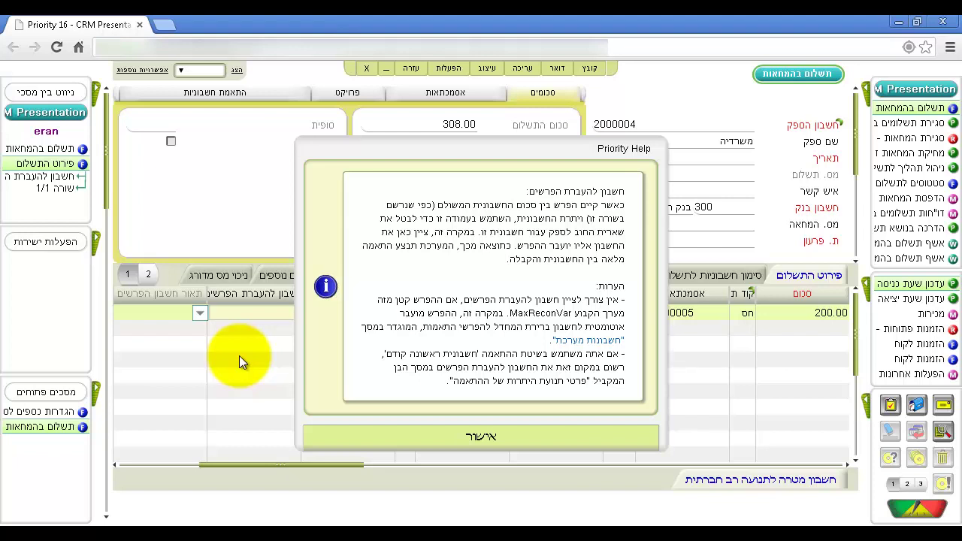
key(Return)
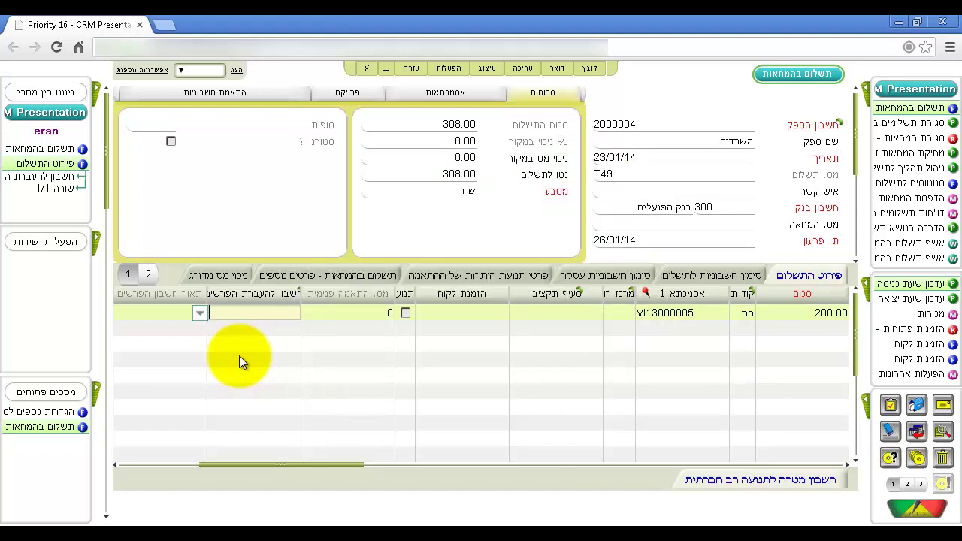
key(Escape)
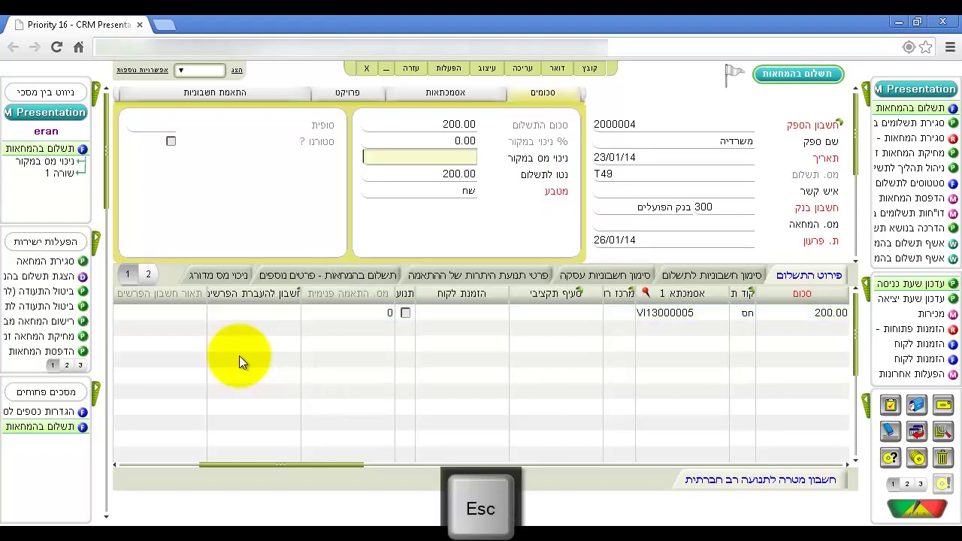
Finalize the cheque payment with the סגירת המחאה action
mouse_move(97, 242)
click(98, 264)
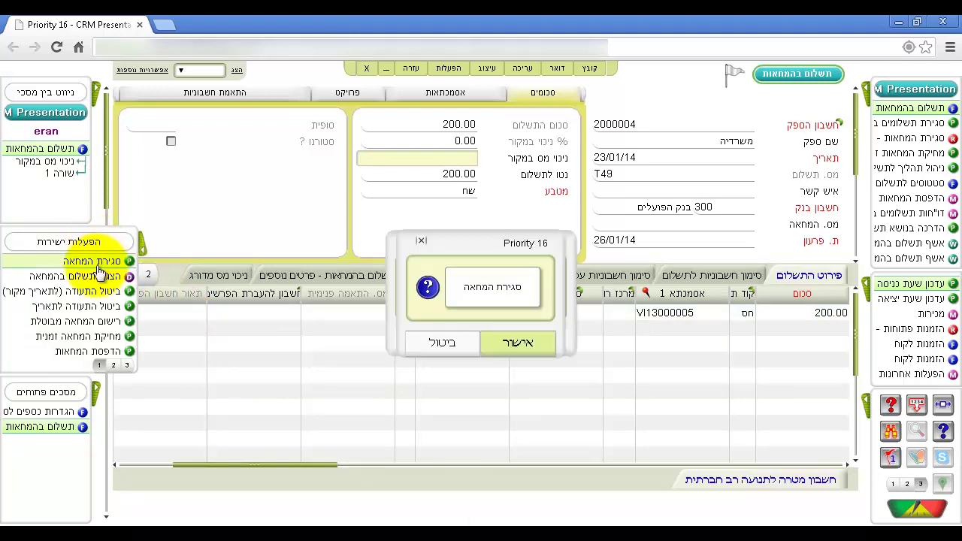
click(511, 347)
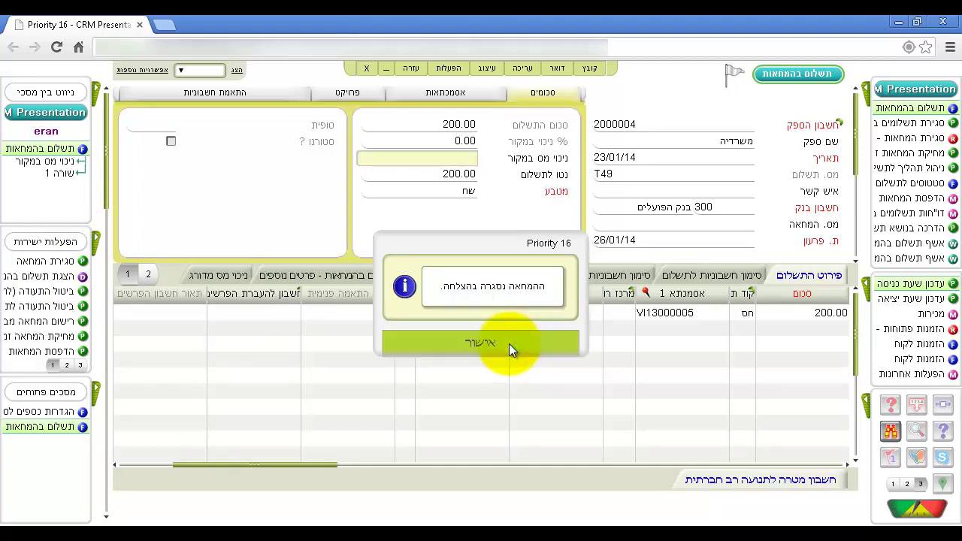
click(509, 346)
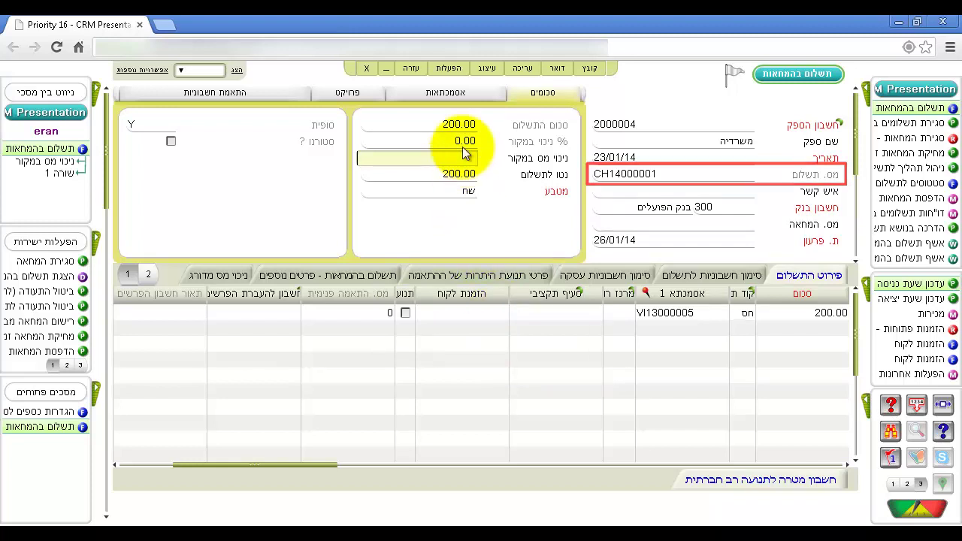
Review the finalized payment's אסמכתאות details and leave the תשלום בהמחאות form
click(447, 95)
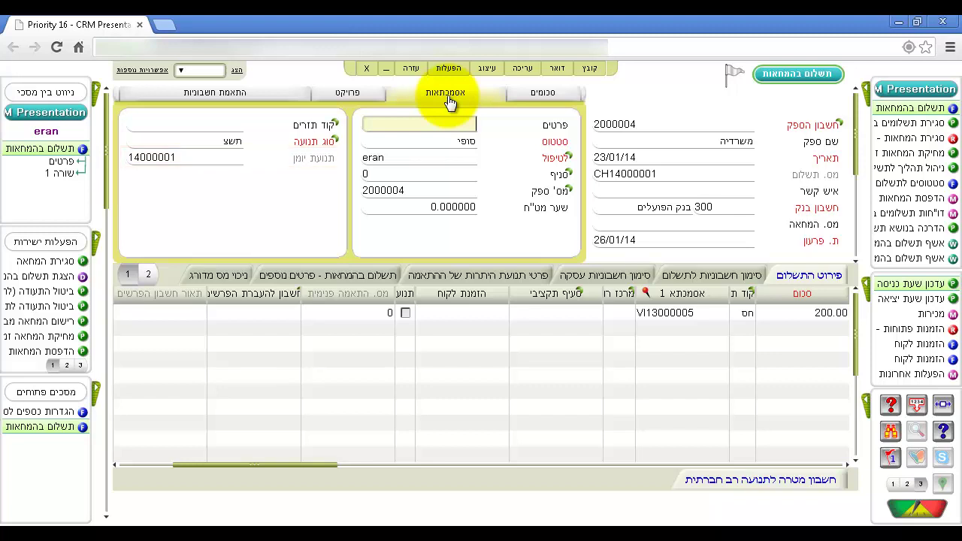
key(Escape)
key(Escape)
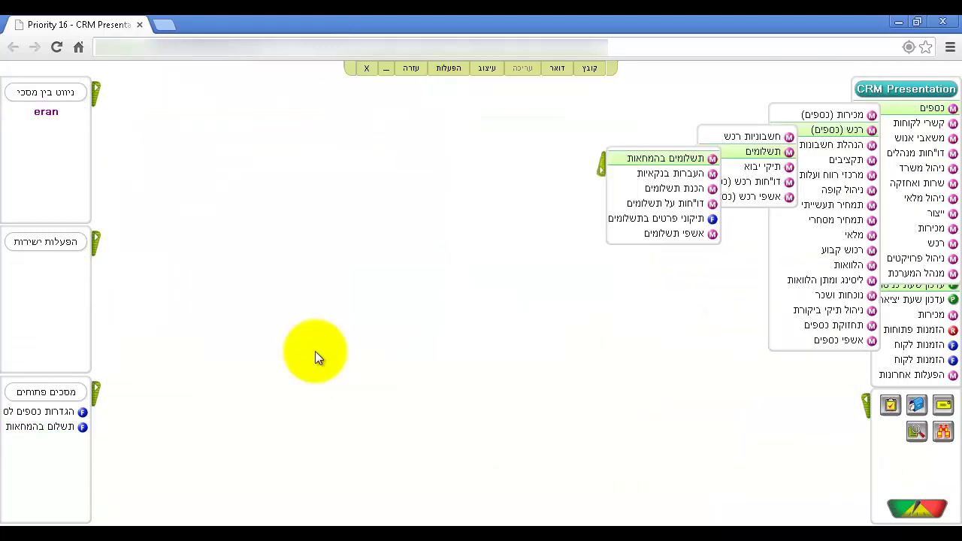
Open the סימון חשבוניות לתשלום form under הכנת תשלומים
key(Down)
key(Down)
key(Return)
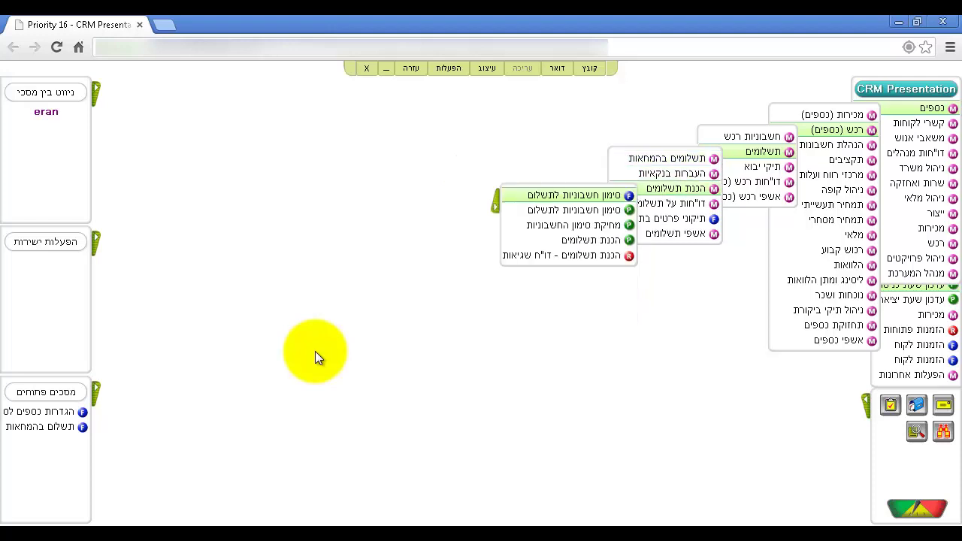
key(Return)
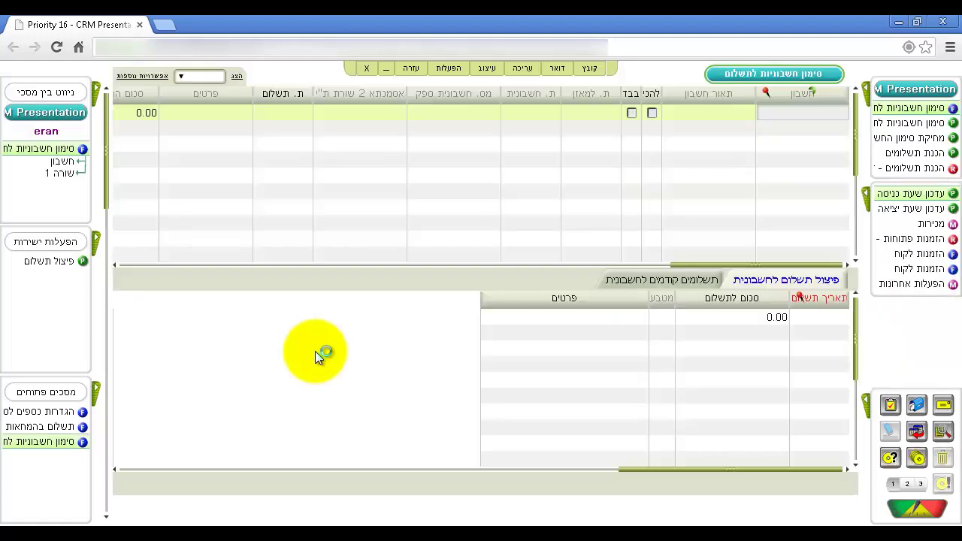
Retrieve the invoices of supplier משרדיה by searching the account field for משרד
key(F11)
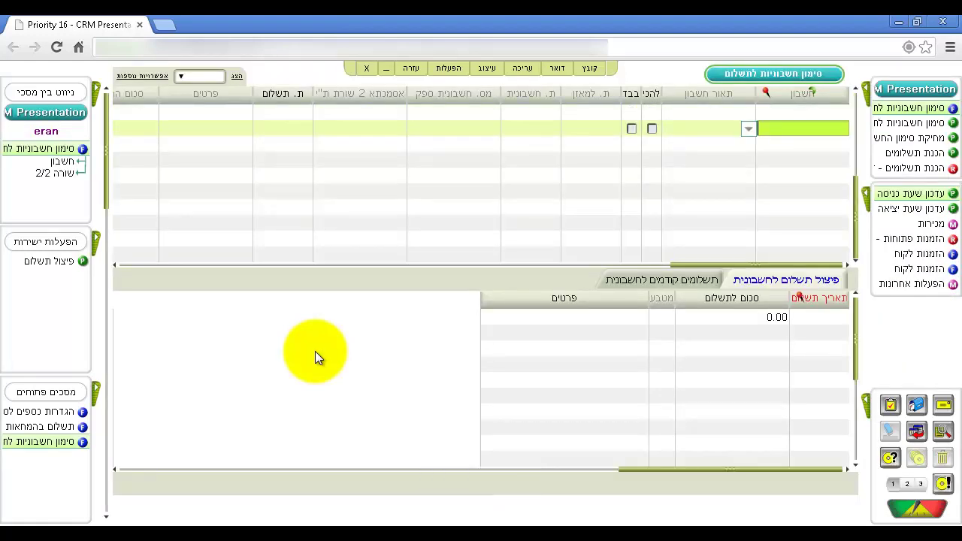
key(F6)
text(משרד)
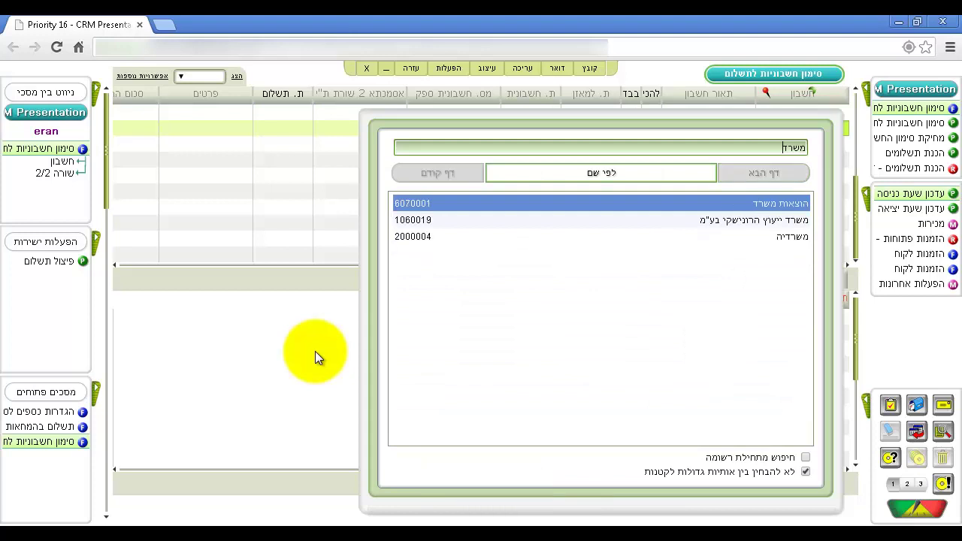
key(Down)
key(Down)
key(Return)
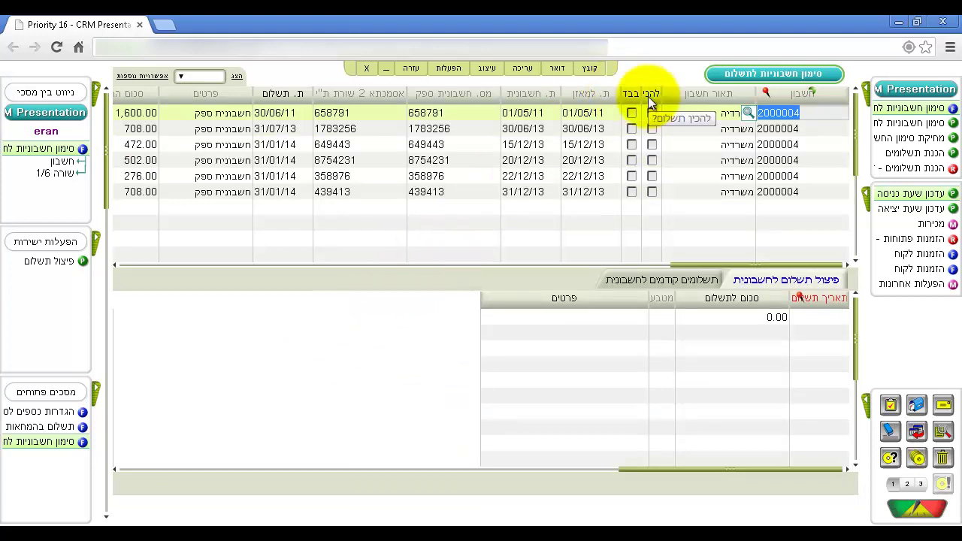
Mark the invoices dated 22/12/13, 20/12/13 and 15/12/13 for payment, and view the פיצול תשלום לחשבונית sub-form
click(652, 176)
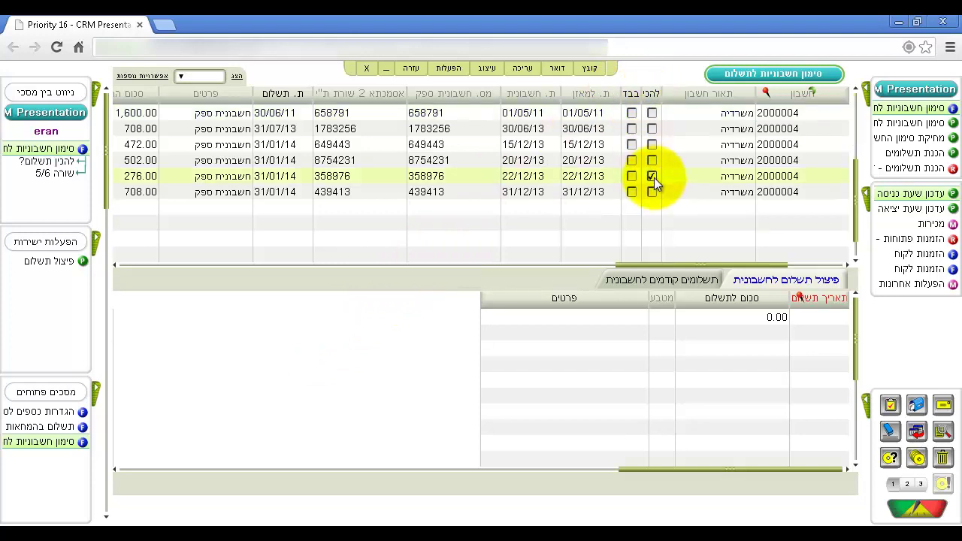
click(653, 160)
click(652, 145)
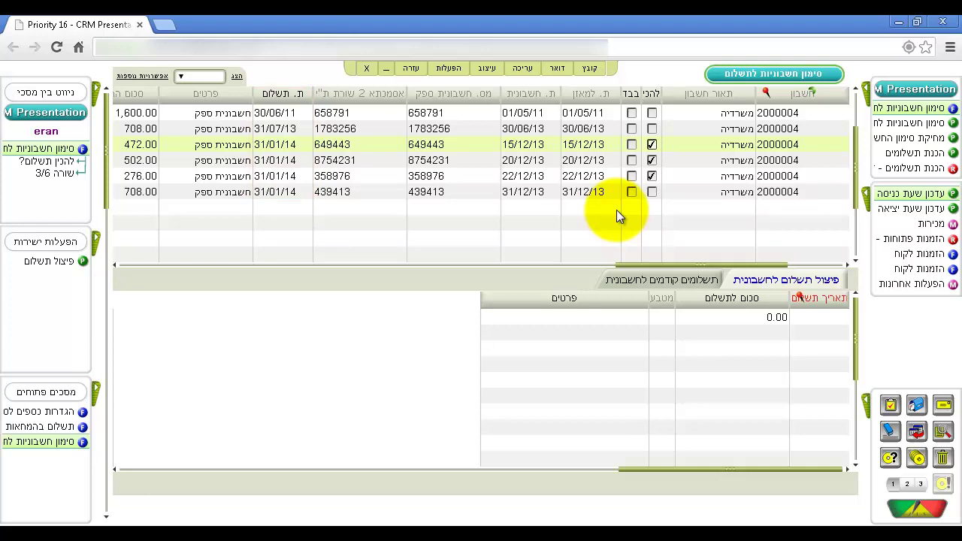
click(767, 278)
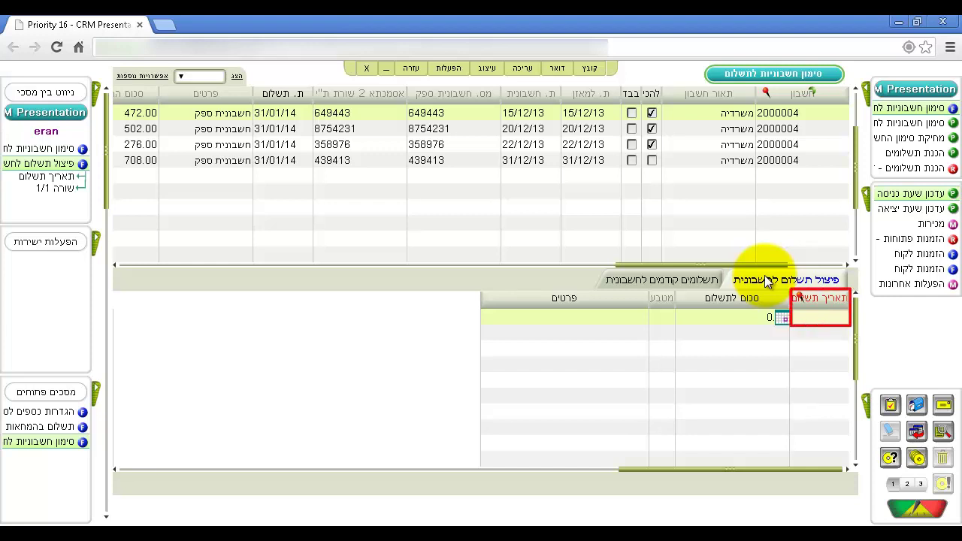
key(Escape)
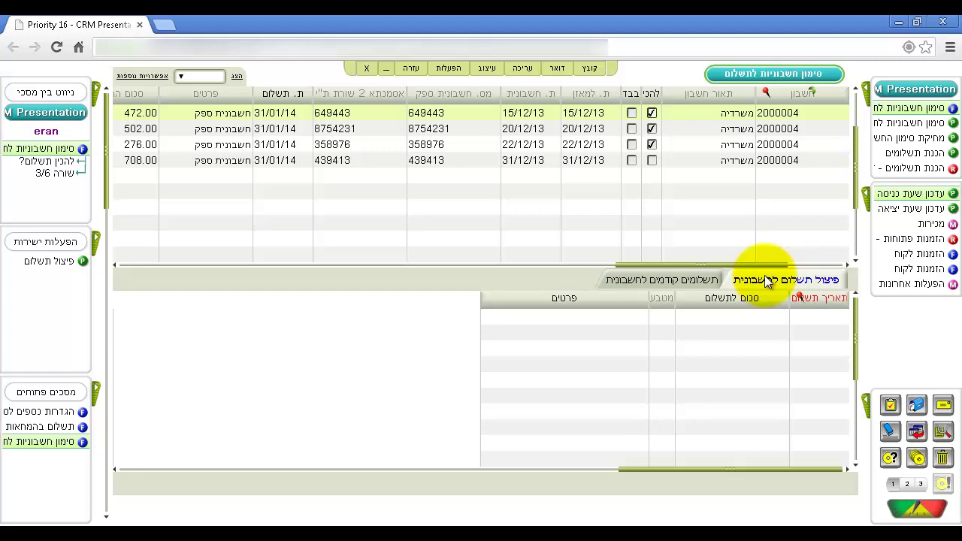
Run the סימון חשבוניות לתשלום program for משרדיה with מתאריך ערך 01/12/13, and retrieve the supplier's invoices again
click(865, 90)
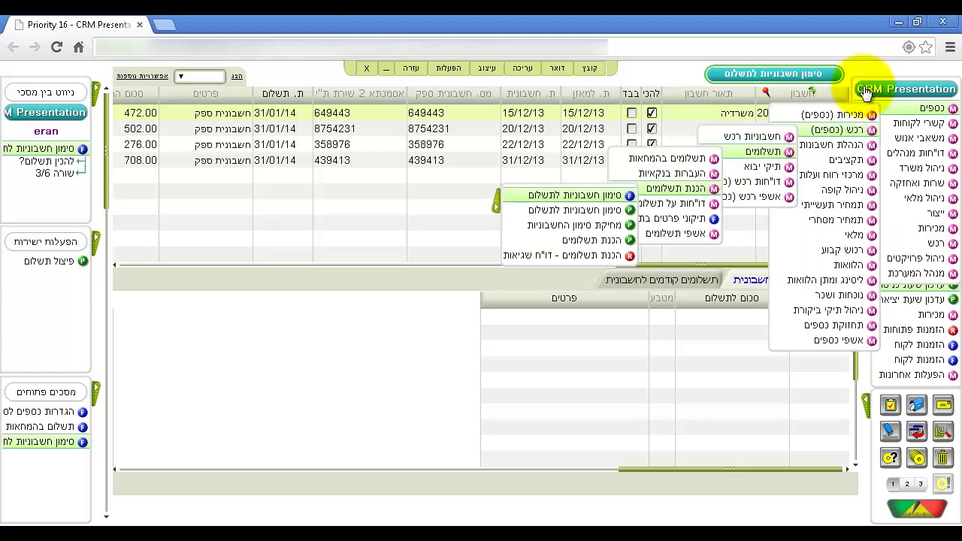
click(609, 212)
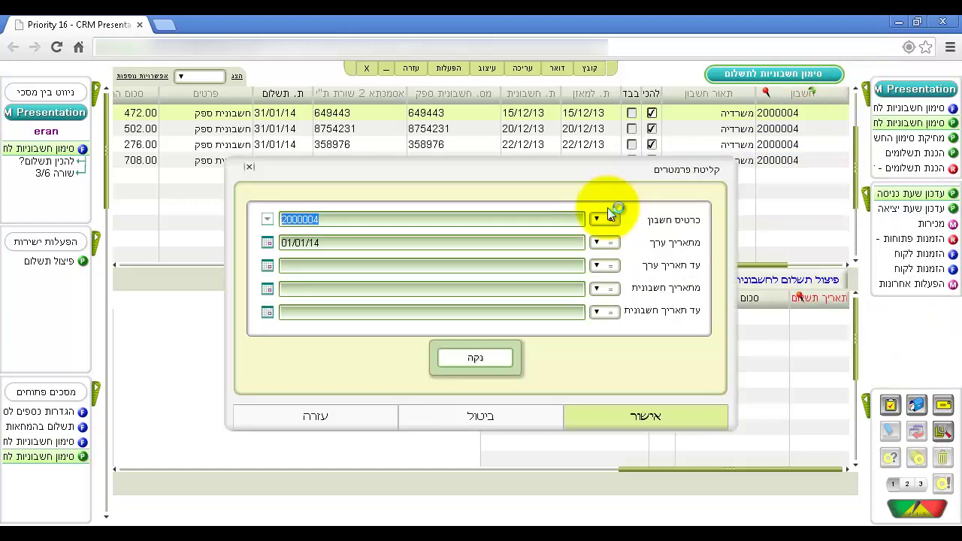
key(F6)
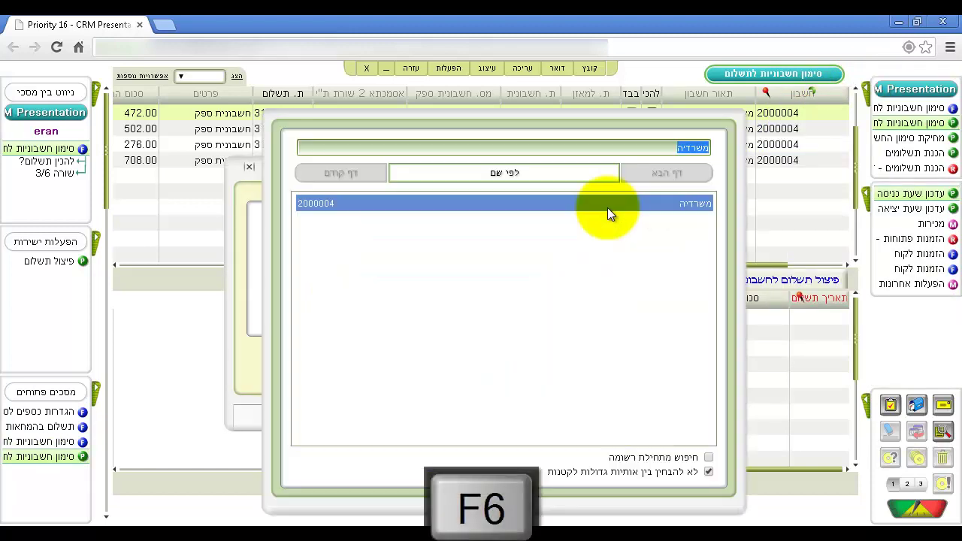
double_click(607, 207)
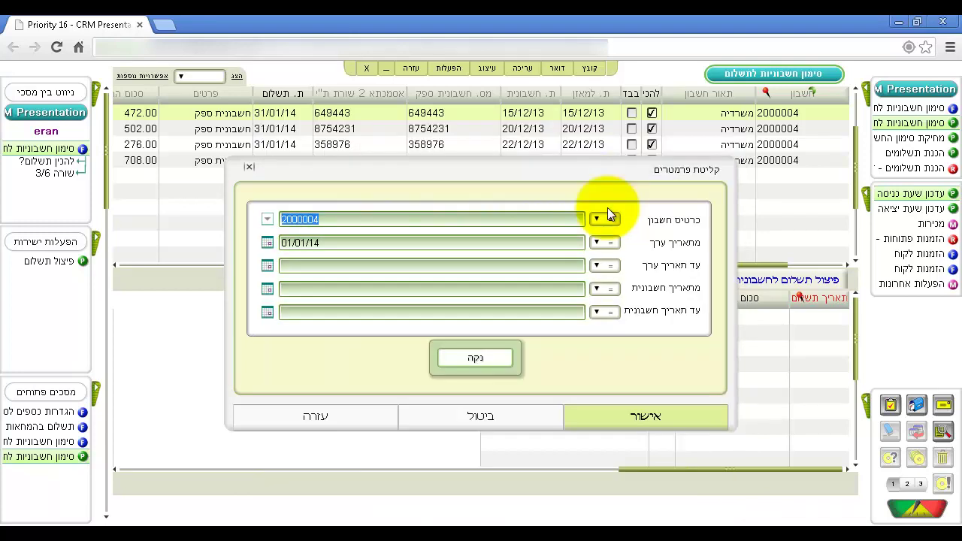
key(Tab)
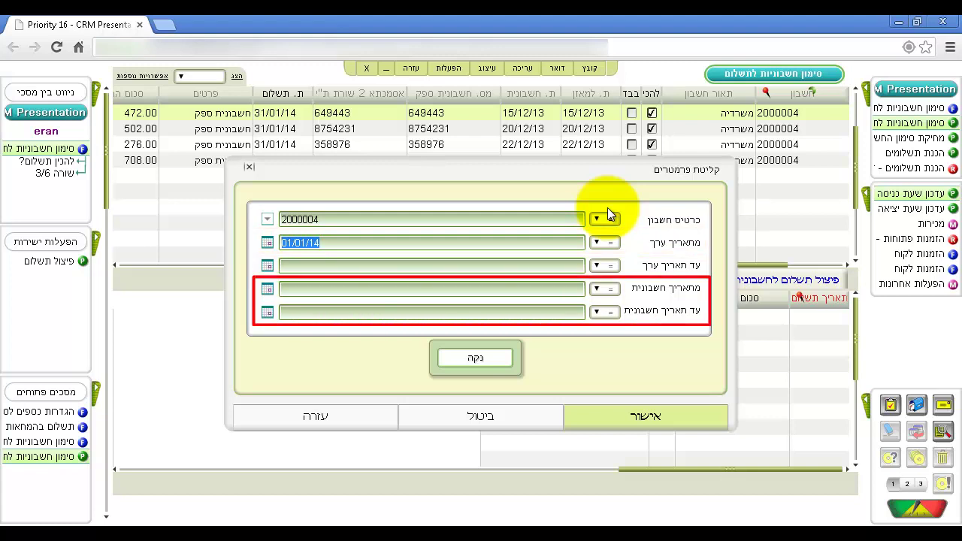
text(01/12/13)
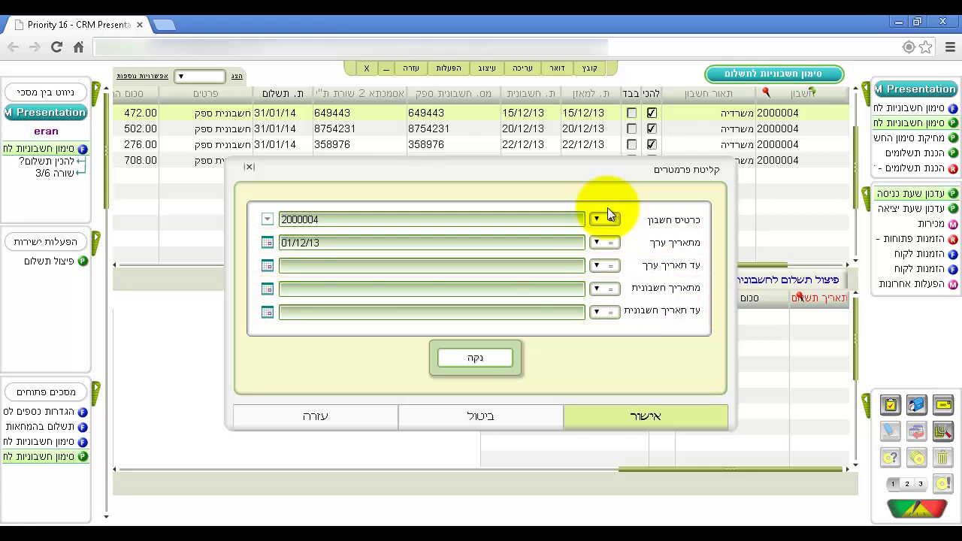
click(636, 412)
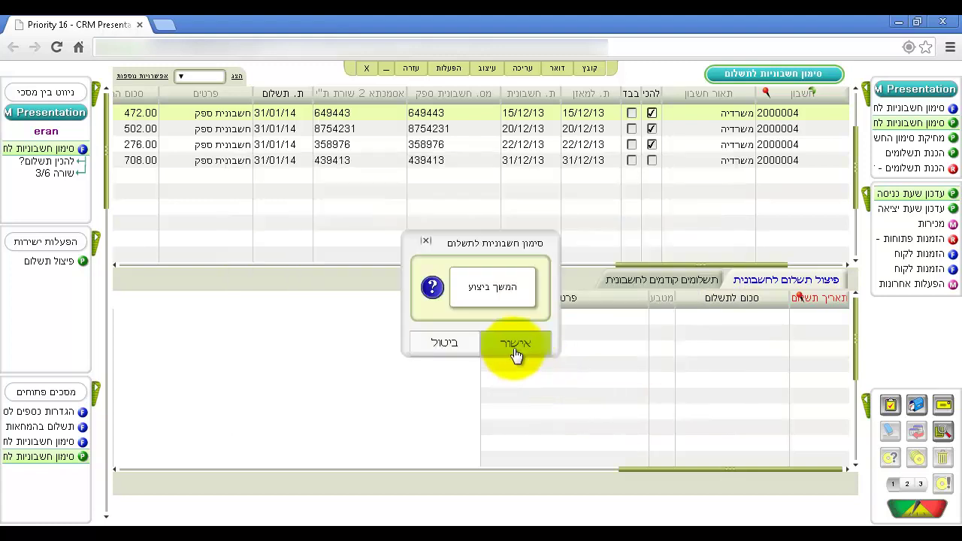
click(513, 348)
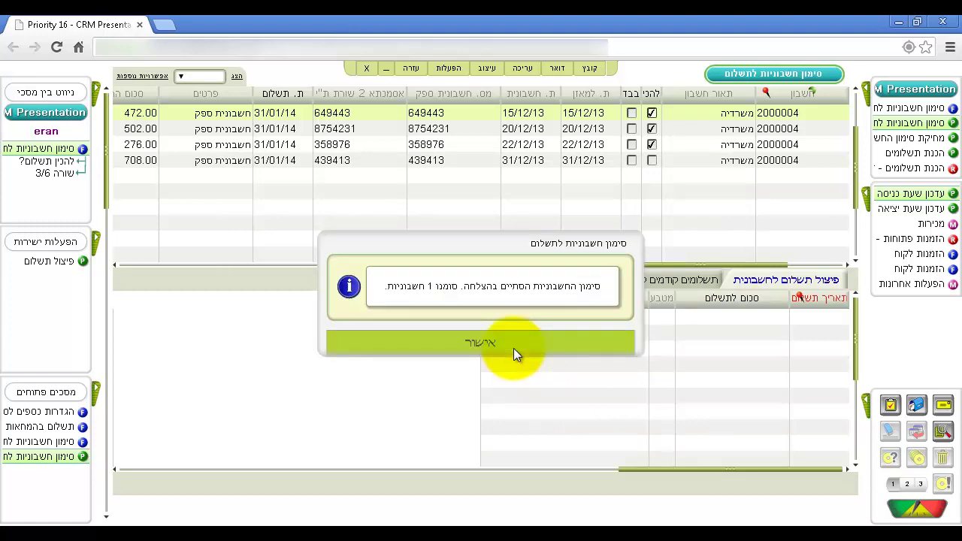
click(514, 348)
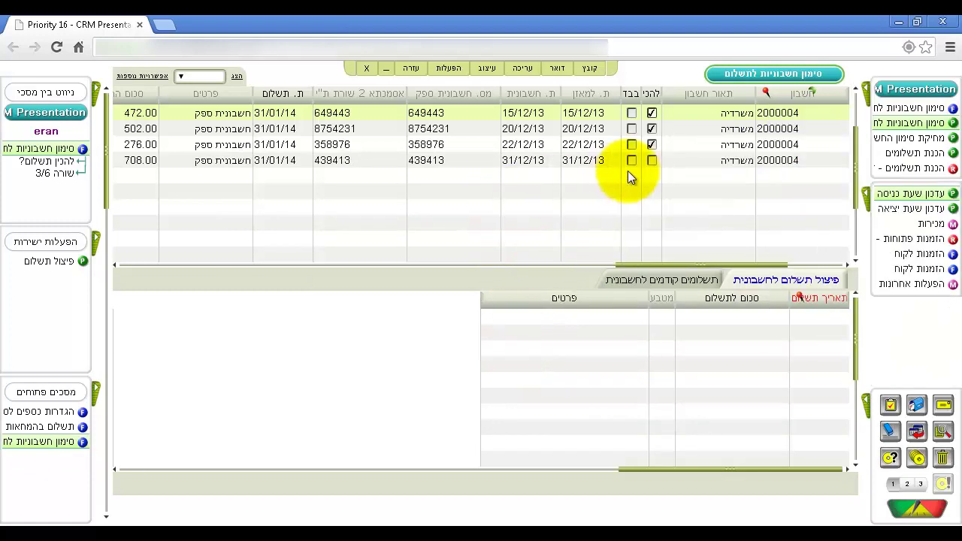
key(F11)
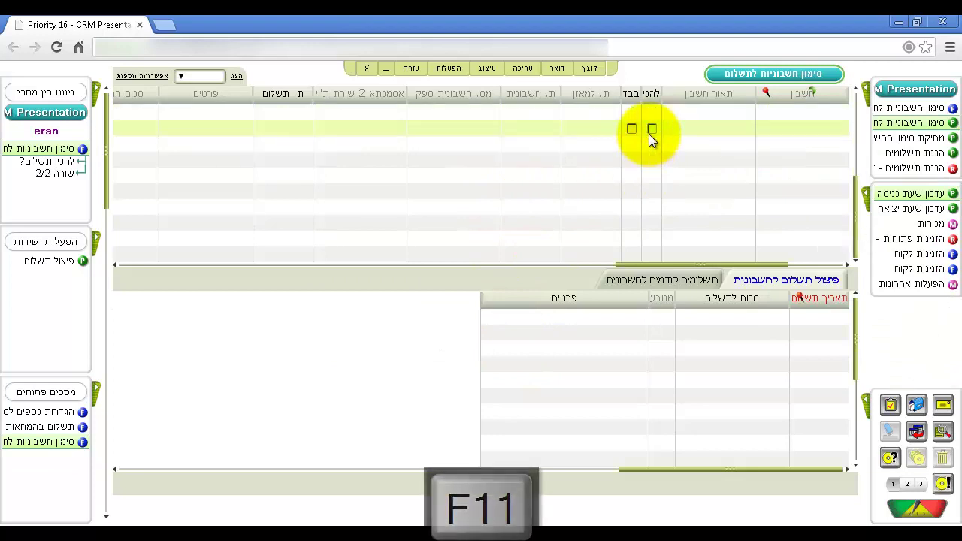
key(Return)
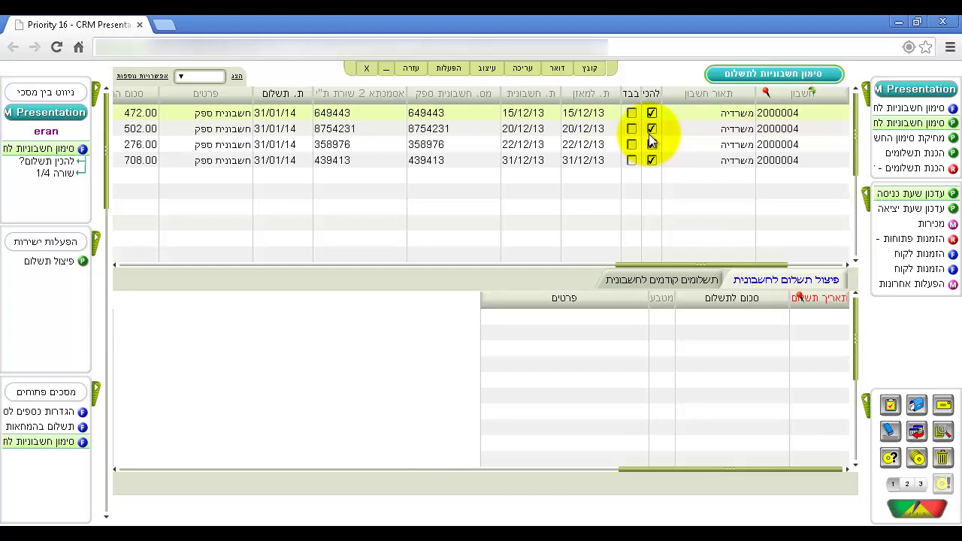
Start the הכנת תשלומים program with the בנק הפועלים account, payment date 23/01/14 and תשלומים דחויים cleared
click(868, 88)
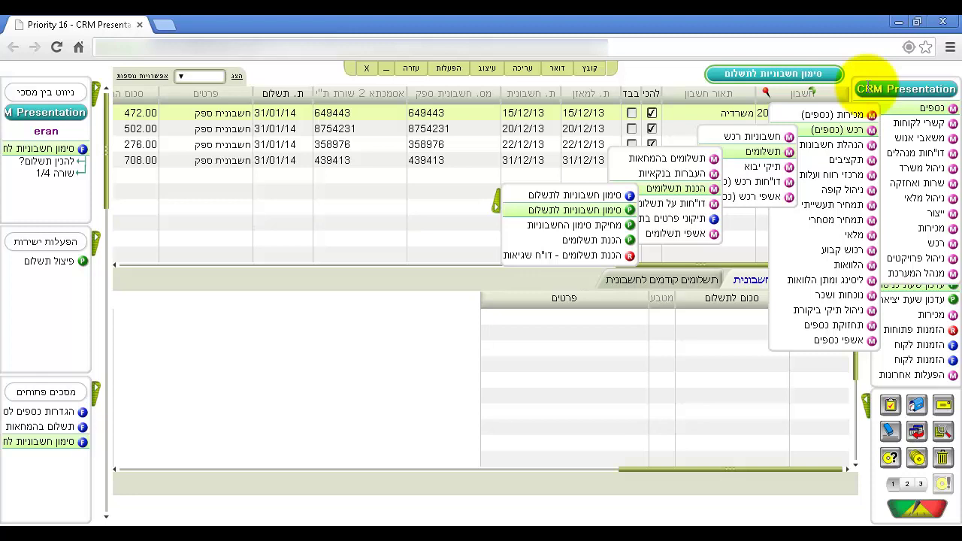
click(586, 244)
click(585, 449)
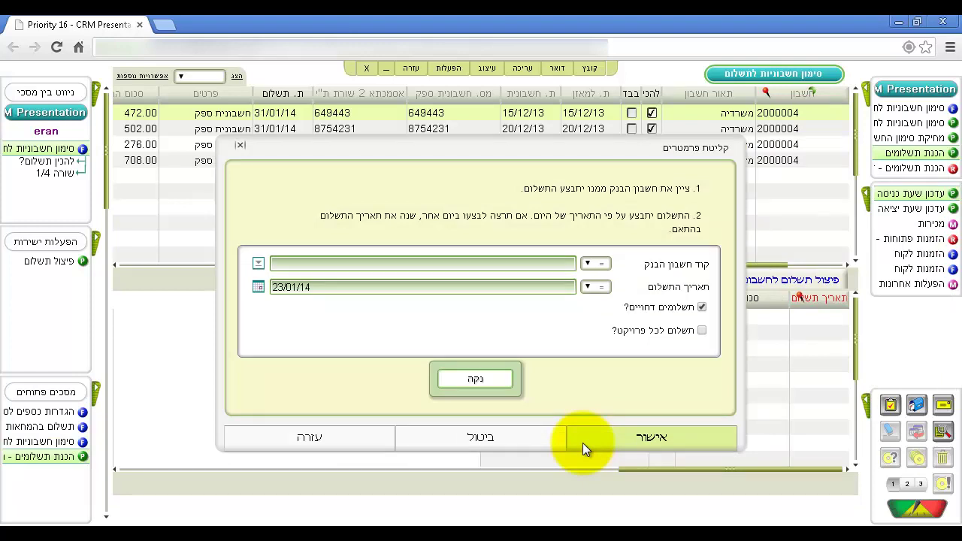
click(258, 263)
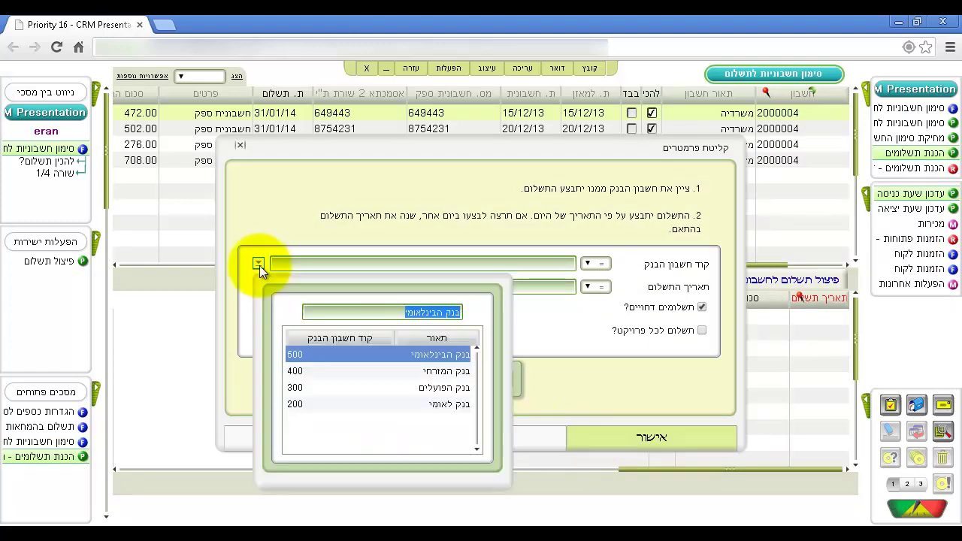
double_click(388, 391)
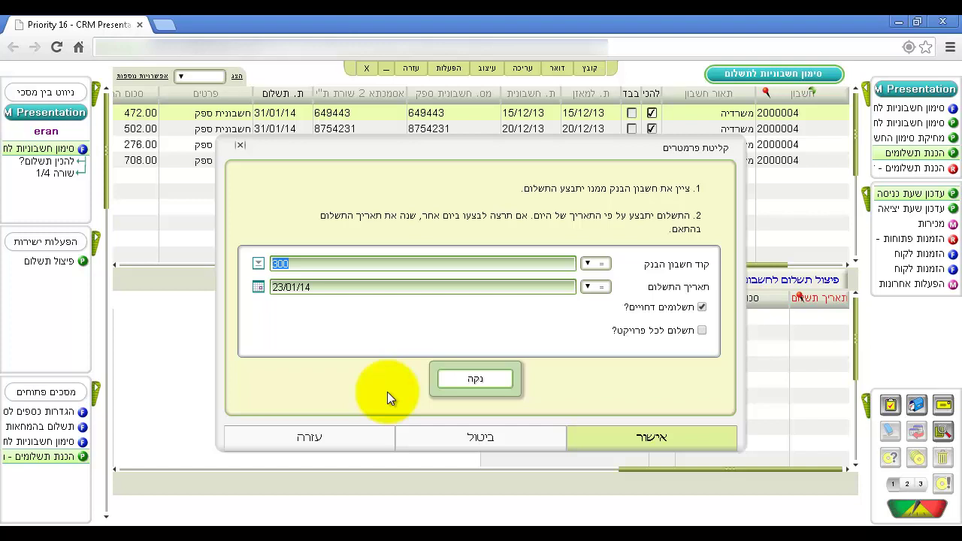
click(702, 307)
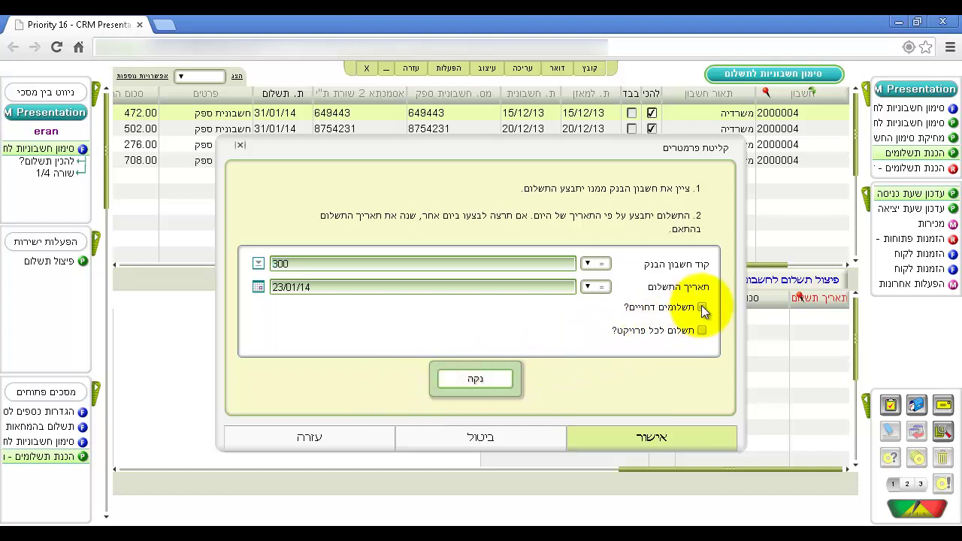
click(685, 432)
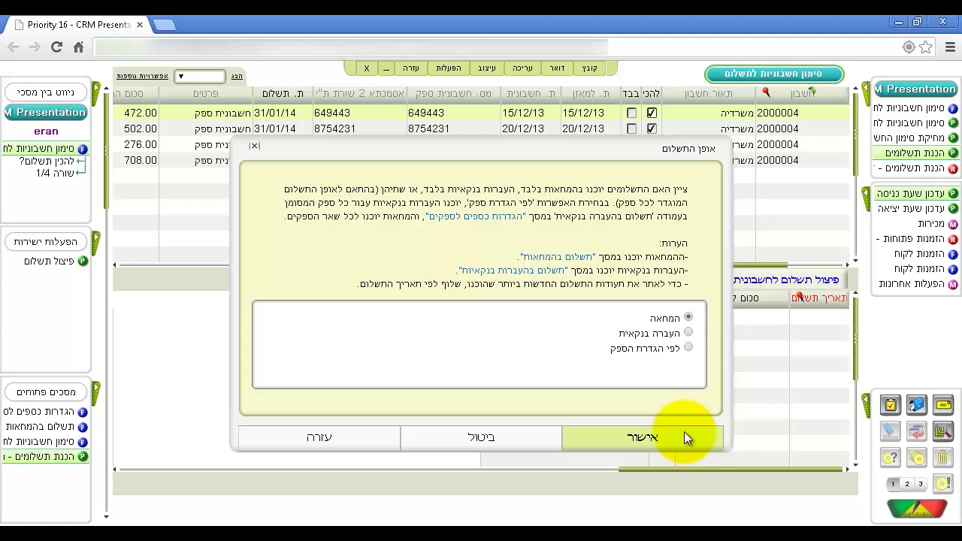
Prepare the payments using המחאה as the payment method and מטבע החשבונית as the payment currency
click(685, 432)
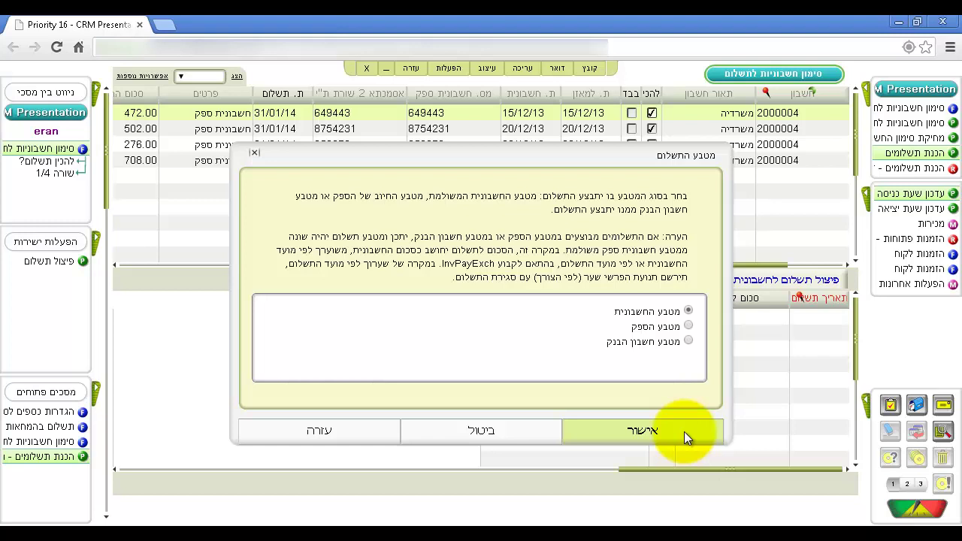
click(684, 432)
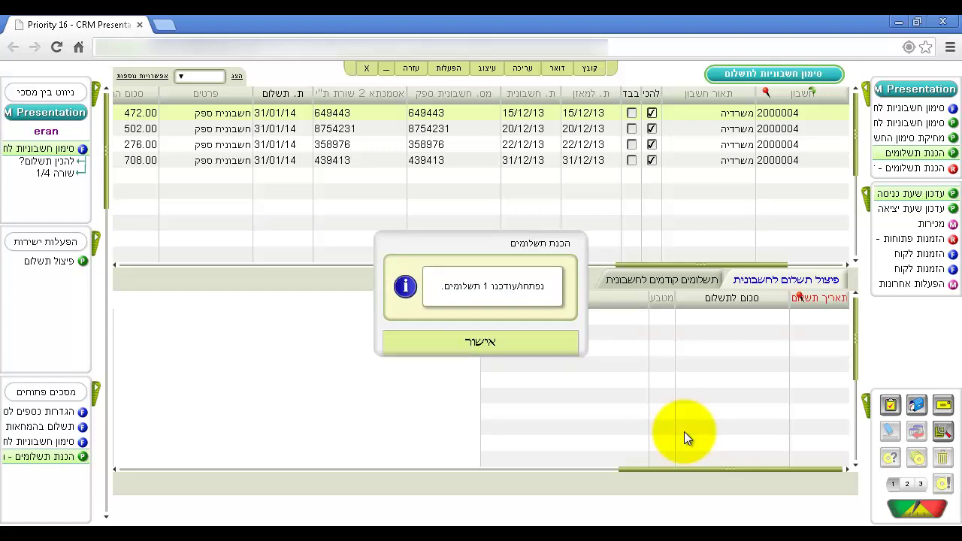
key(Return)
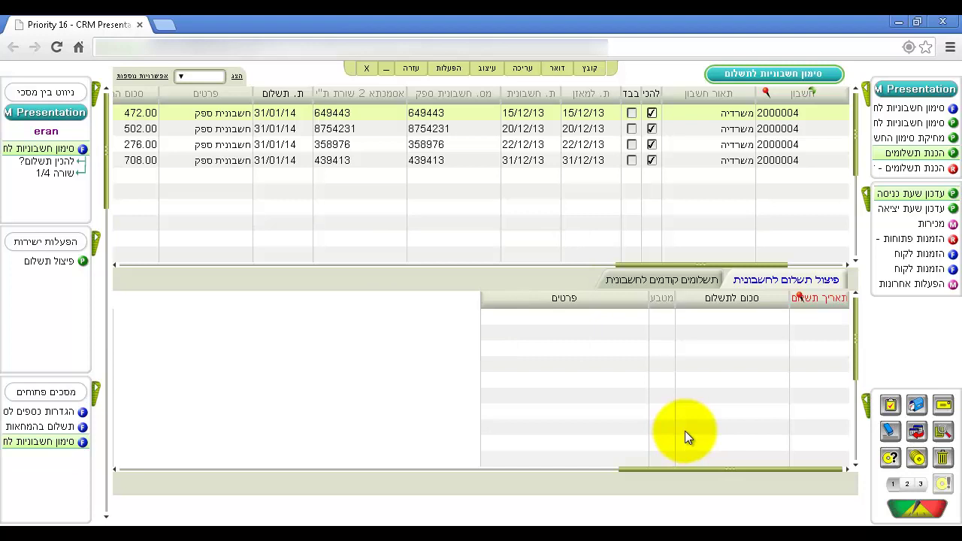
Open the תשלום בהמחאות form under תשלומים בהמחאות
click(868, 96)
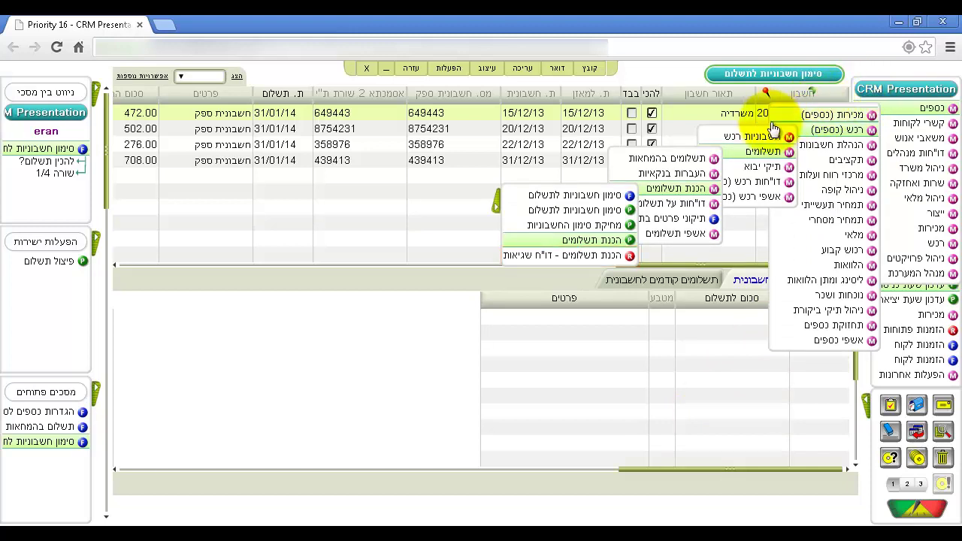
mouse_move(707, 160)
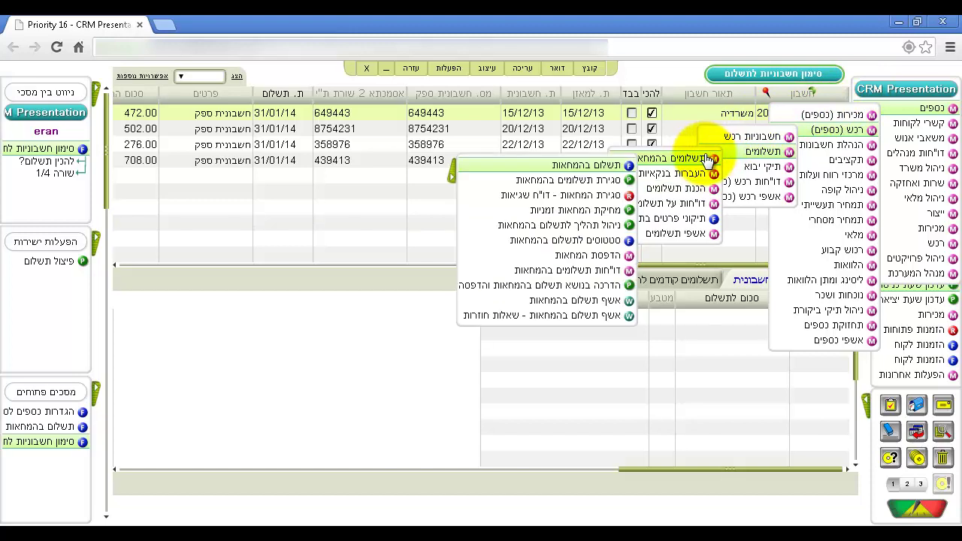
click(606, 167)
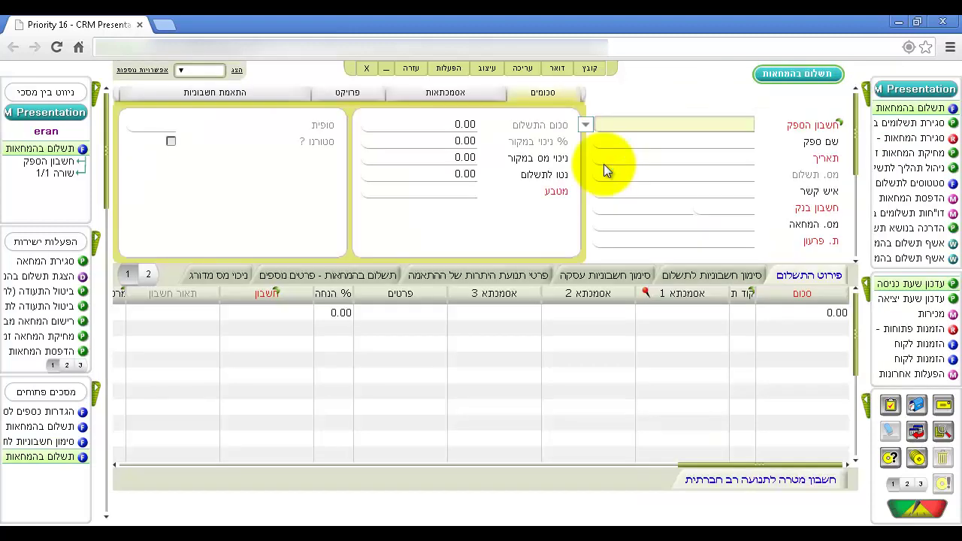
Retrieve the cheque payment dated 23/01/14 whose מס. תשלום matches T*
key(F11)
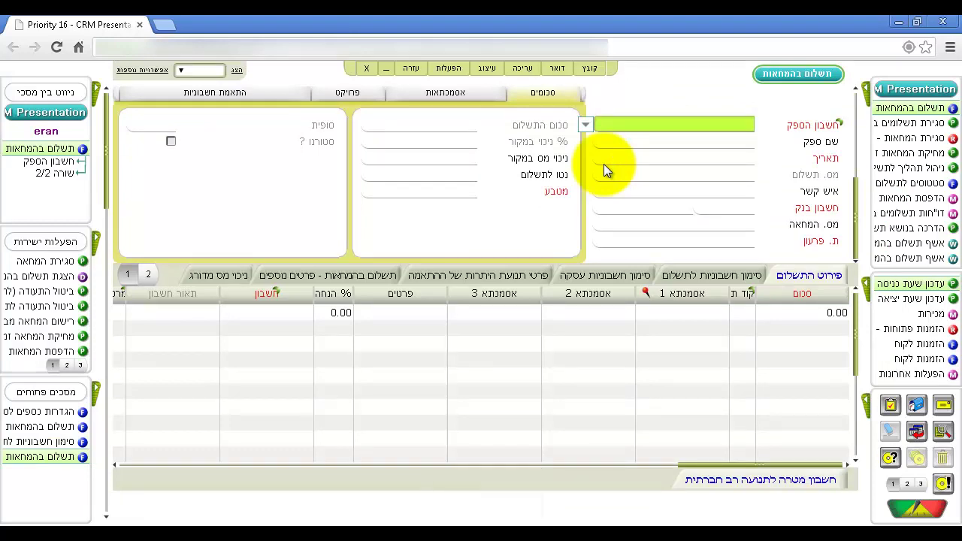
click(604, 164)
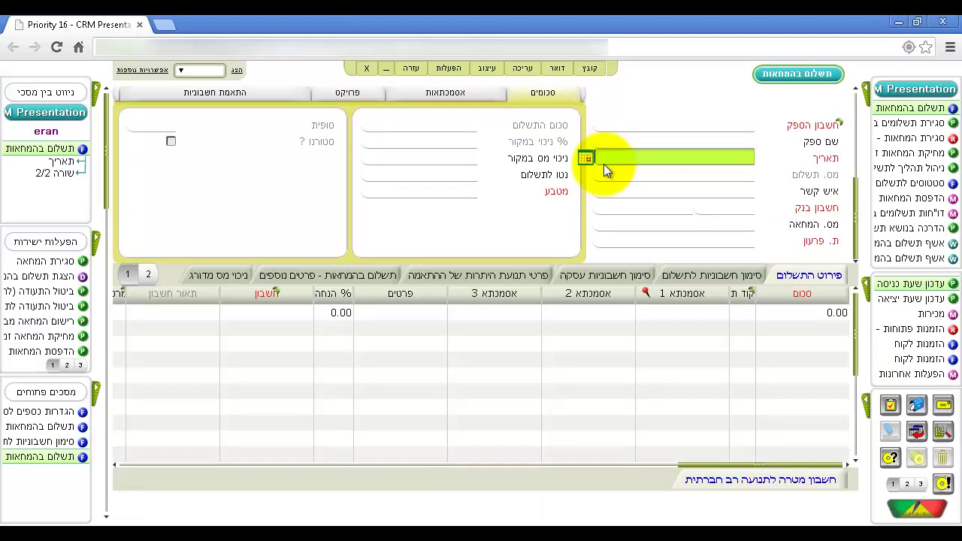
text(23/01/14)
key(Tab)
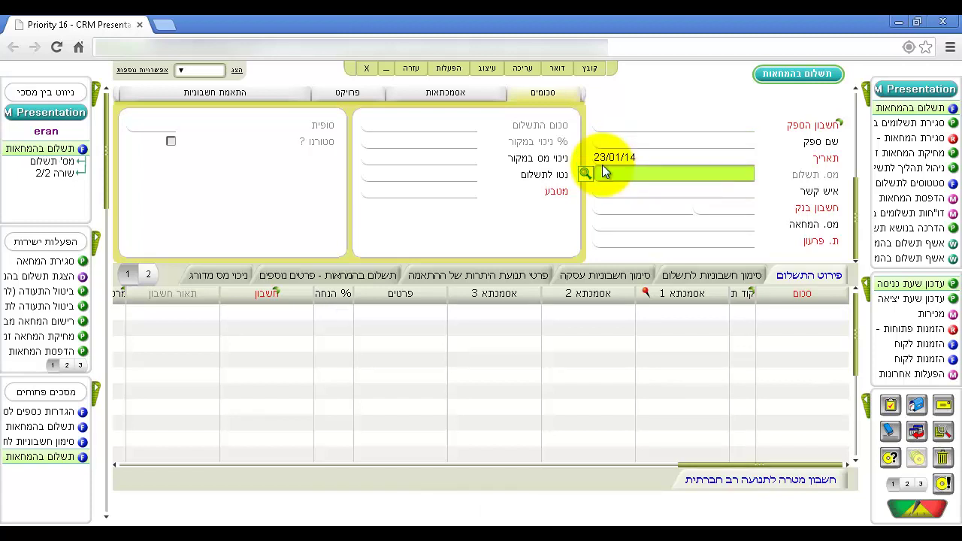
text(T)
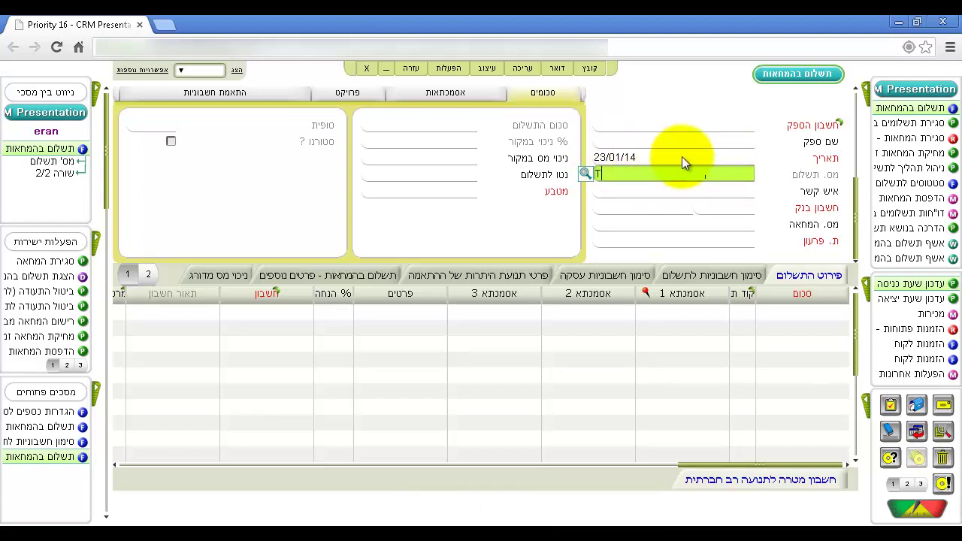
text(*)
key(Return)
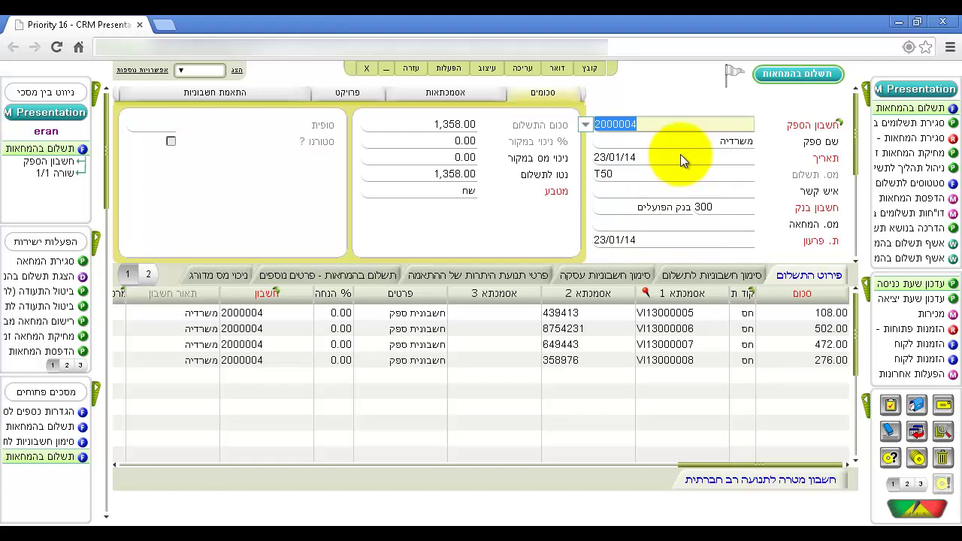
Close the T50 cheque payment with the סגירת המחאה program and confirm
click(866, 91)
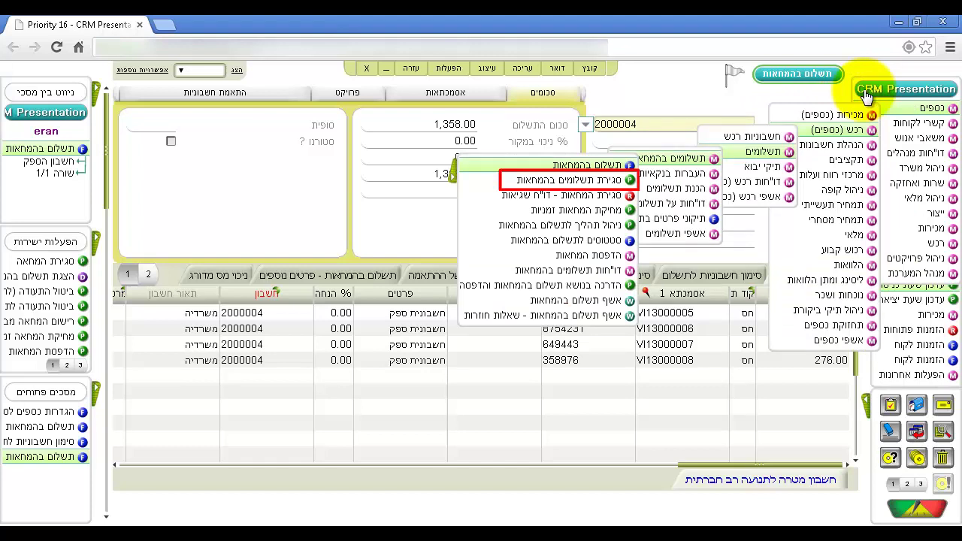
click(459, 167)
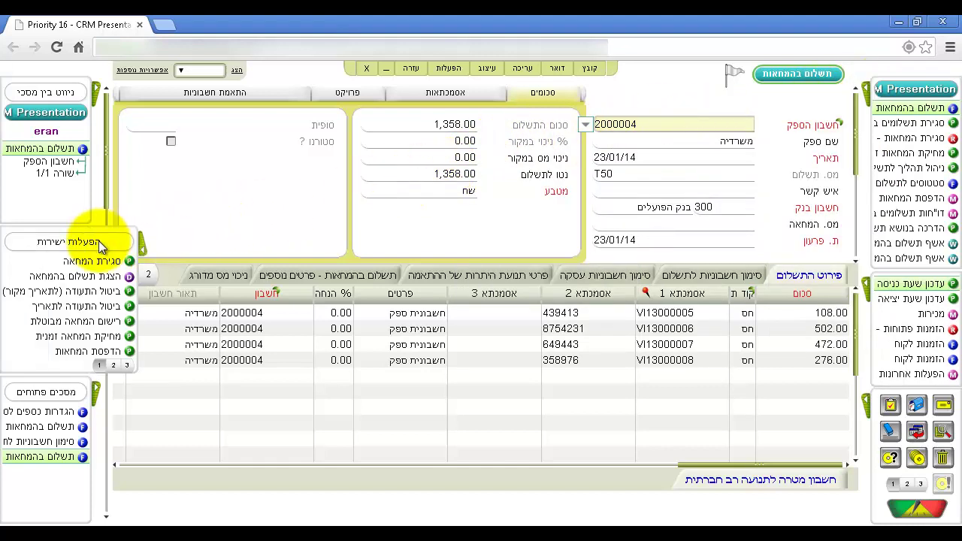
click(94, 262)
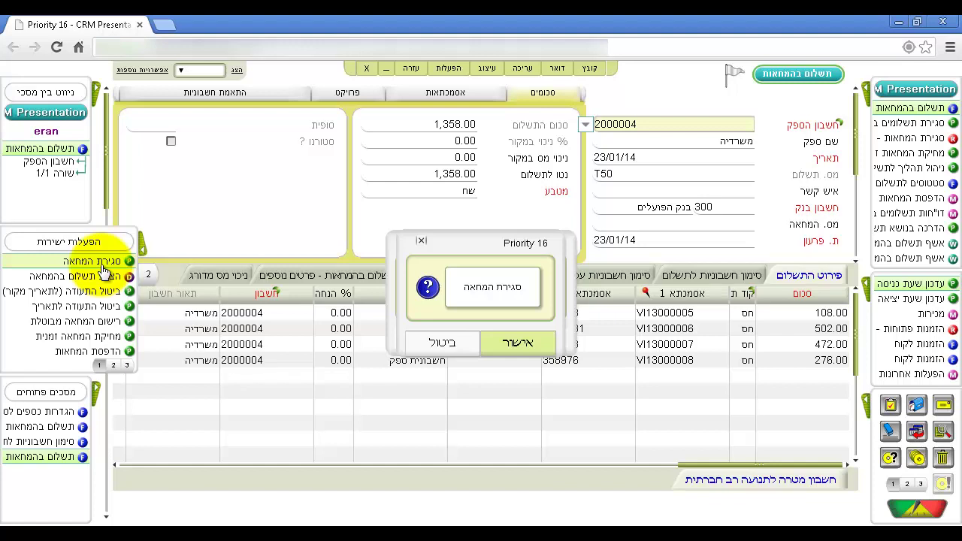
click(489, 343)
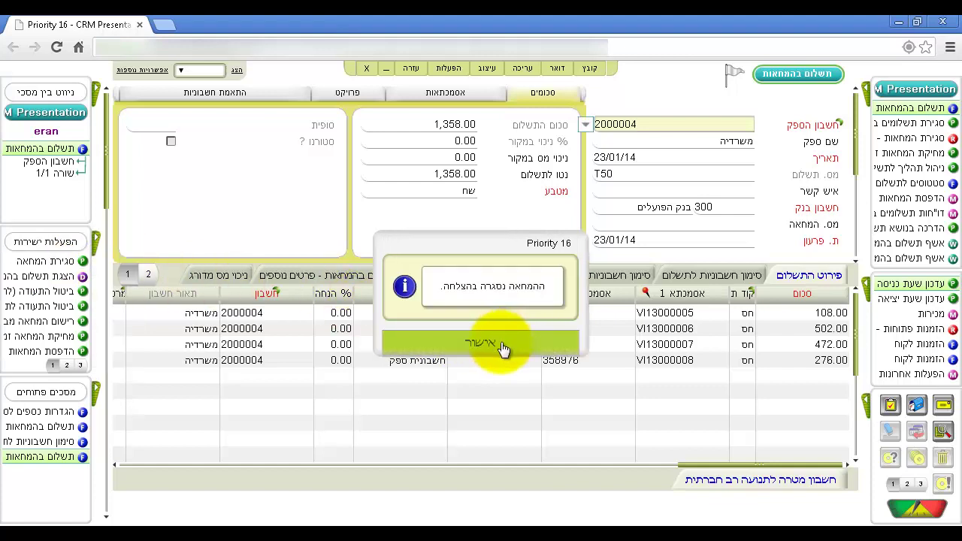
click(503, 346)
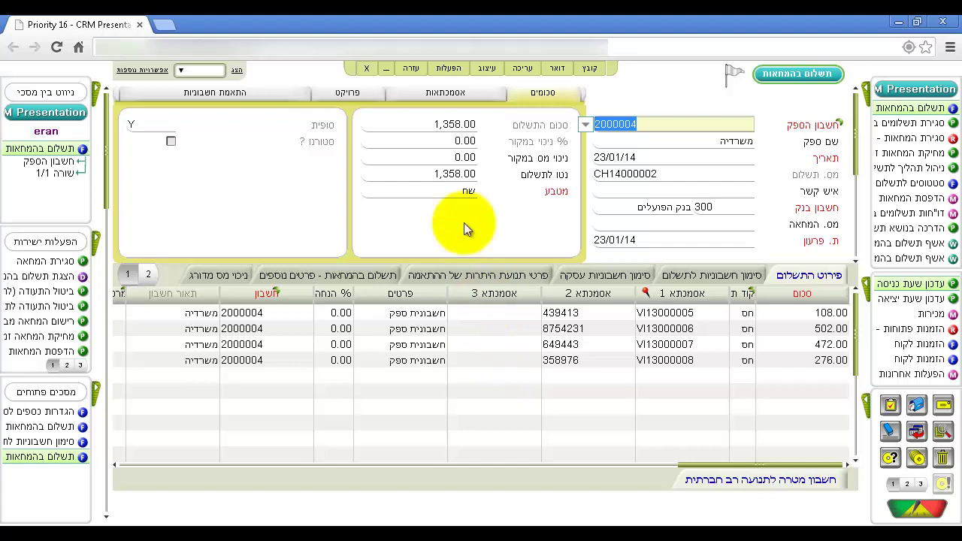
click(411, 69)
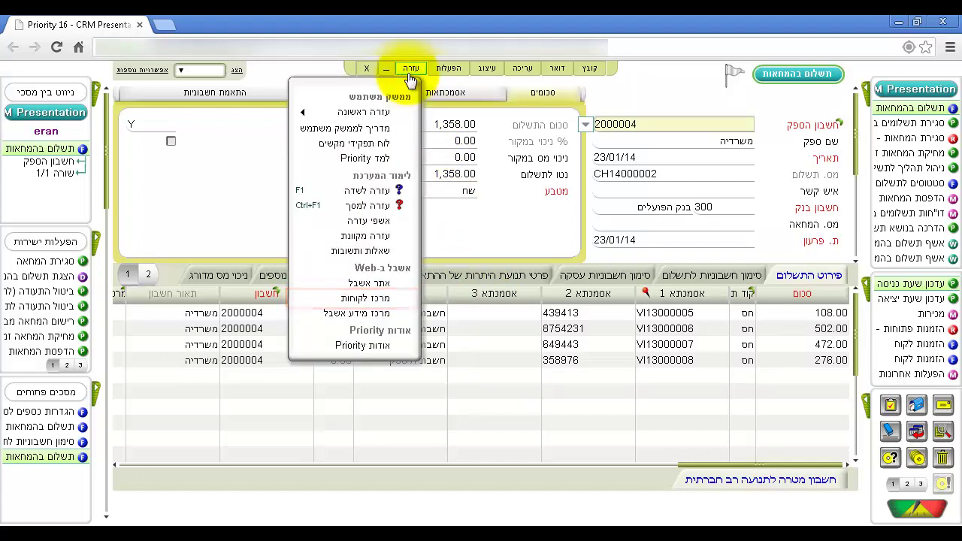
click(410, 71)
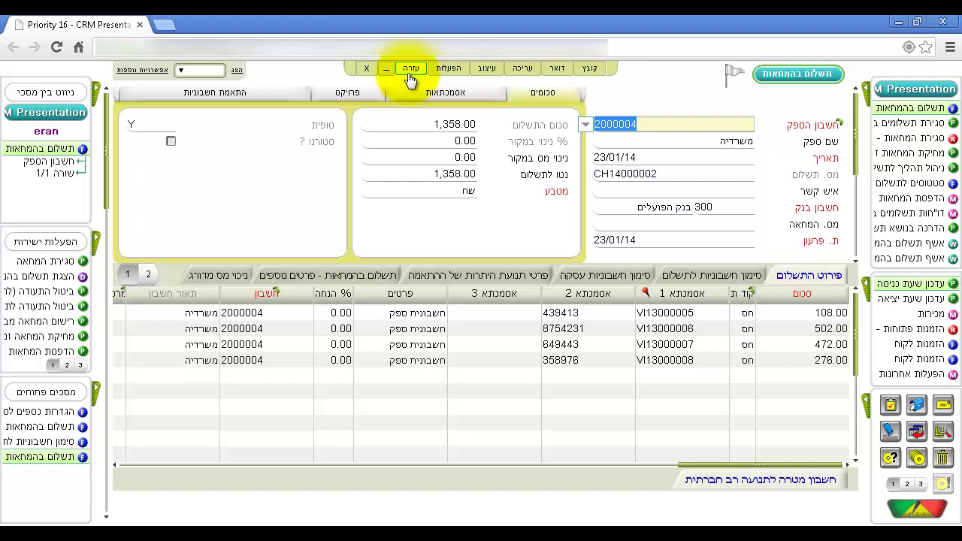
Open the תבניות Word להדפסת המחאות form under הדפסת המחאות
click(865, 94)
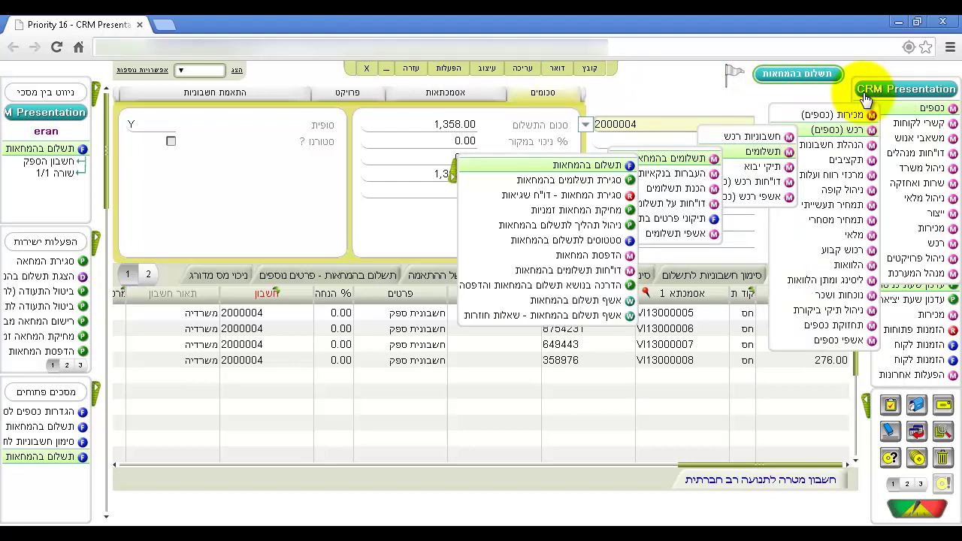
mouse_move(620, 255)
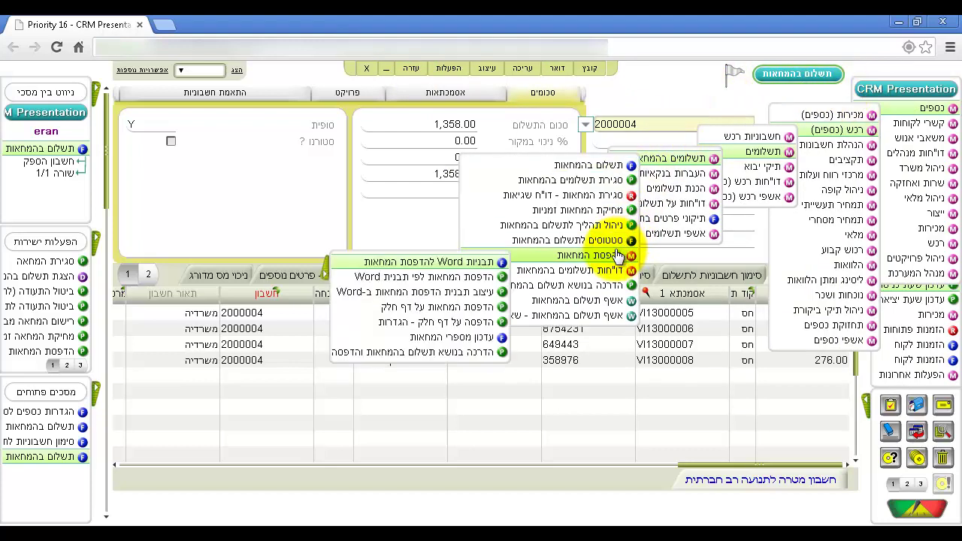
click(478, 263)
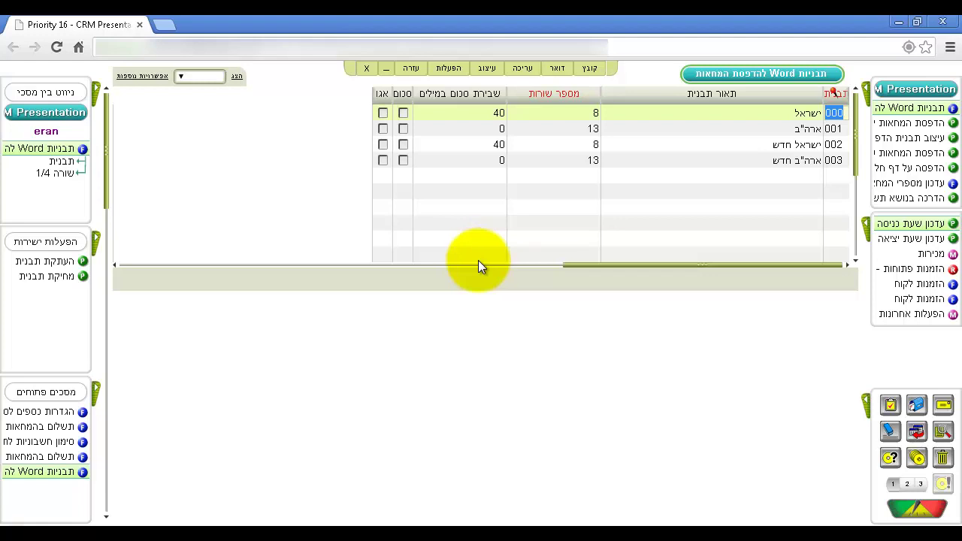
Copy template 002 (ישראל חדש) to a new template named 004 with the description ישראל - העתק
click(833, 145)
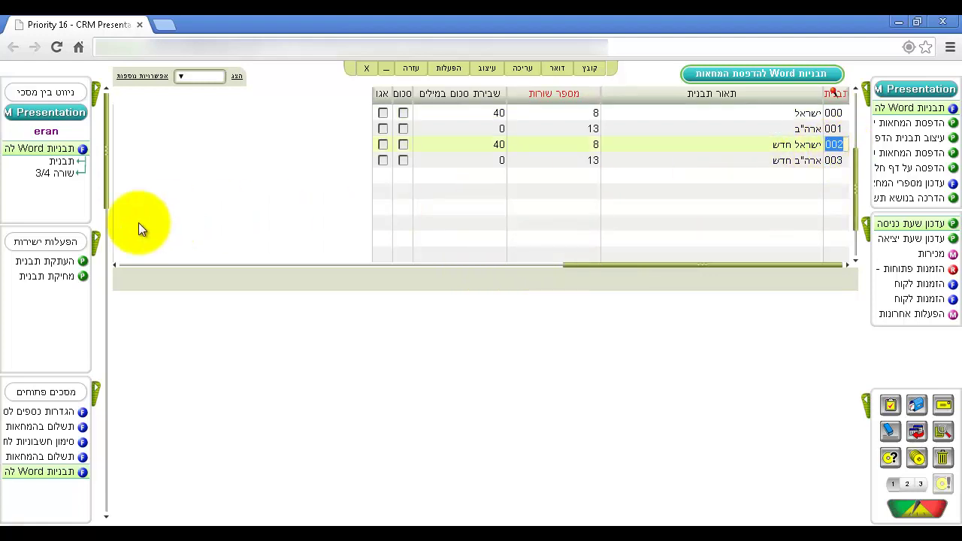
click(18, 261)
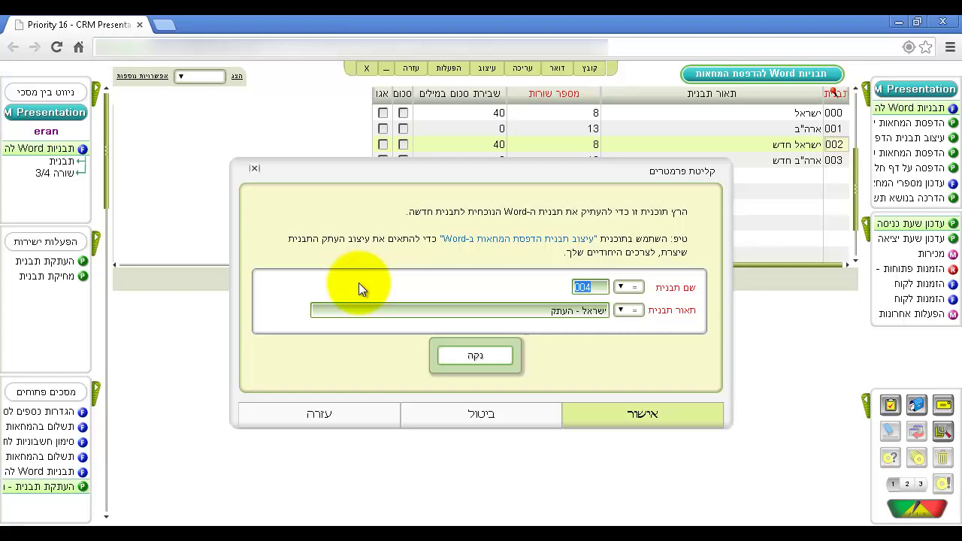
click(648, 413)
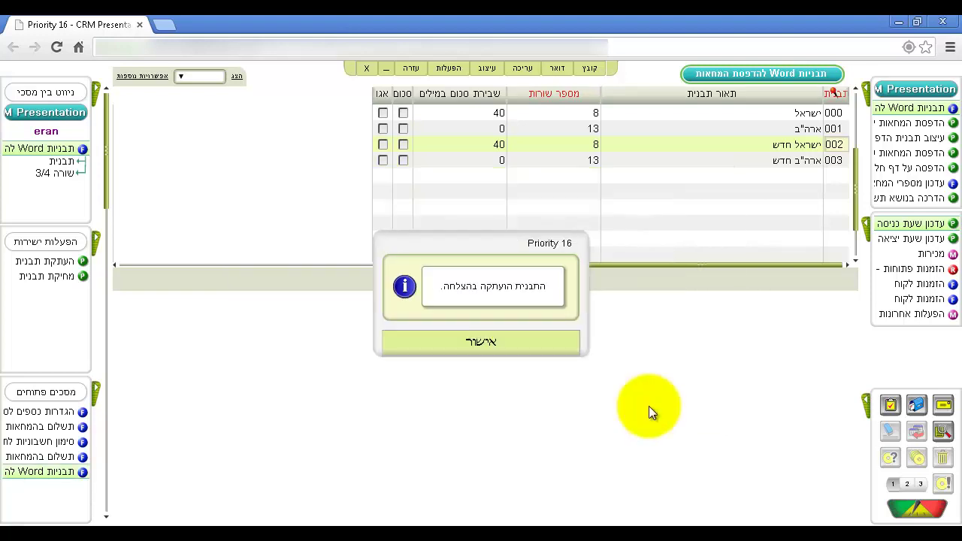
click(510, 343)
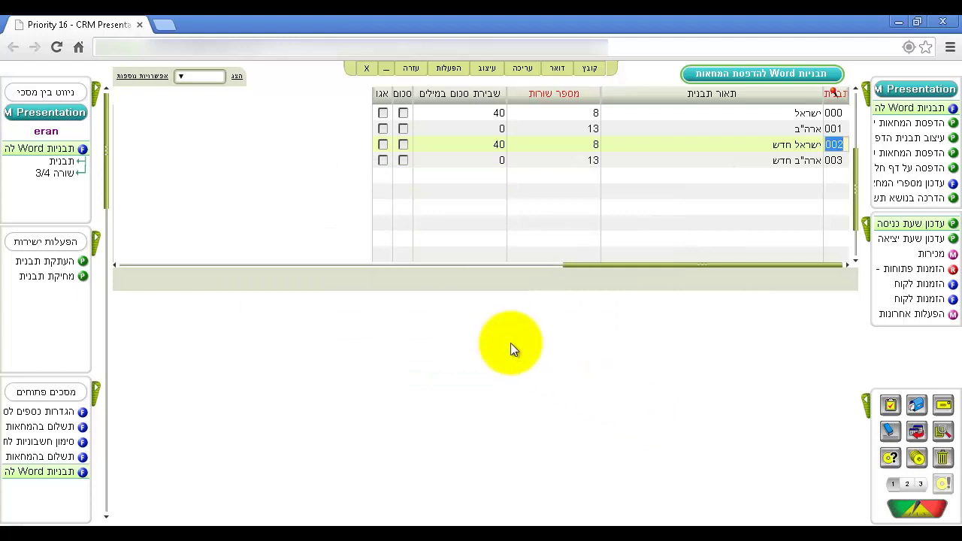
Retrieve all cheque print templates again and insert a blank template row below template 000
key(F11)
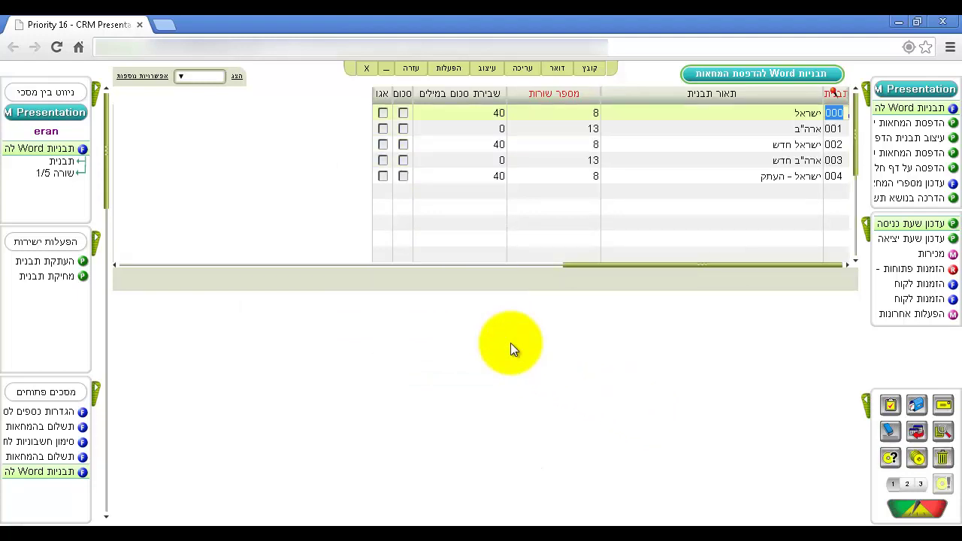
key(ctrl+Return)
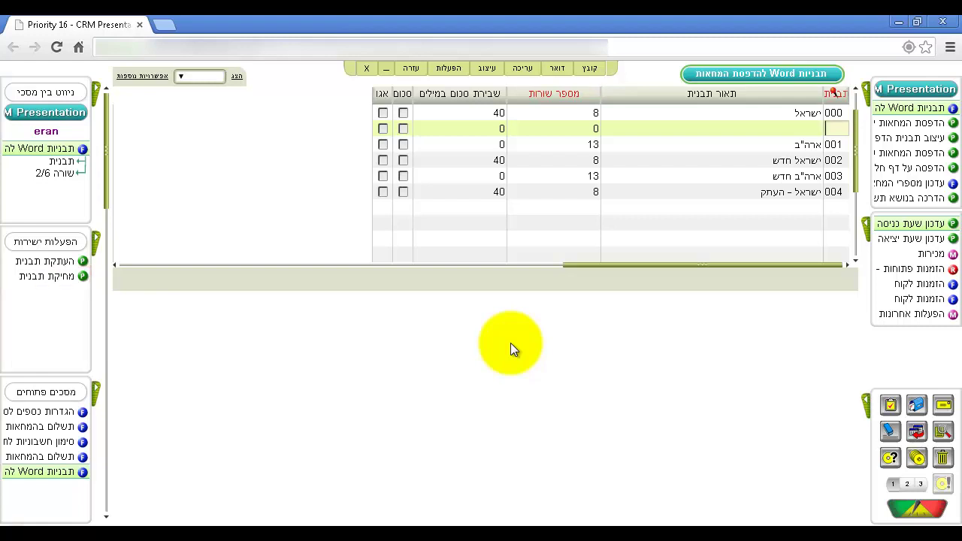
Start the הדפסת המחאות לפי תבנית Word program with template 002, leaving שנה בפורמט YYYY and כוכביות לפני הסכום cleared
click(866, 93)
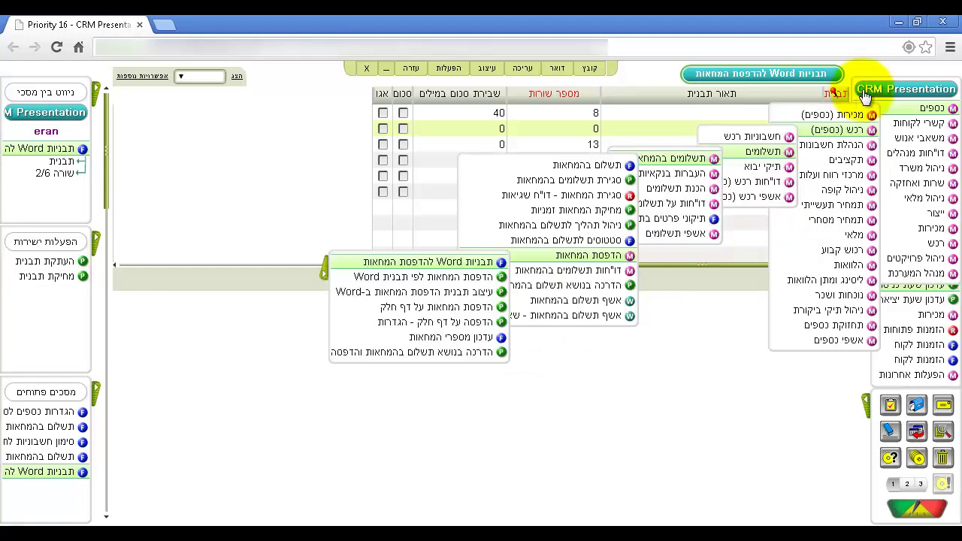
click(462, 288)
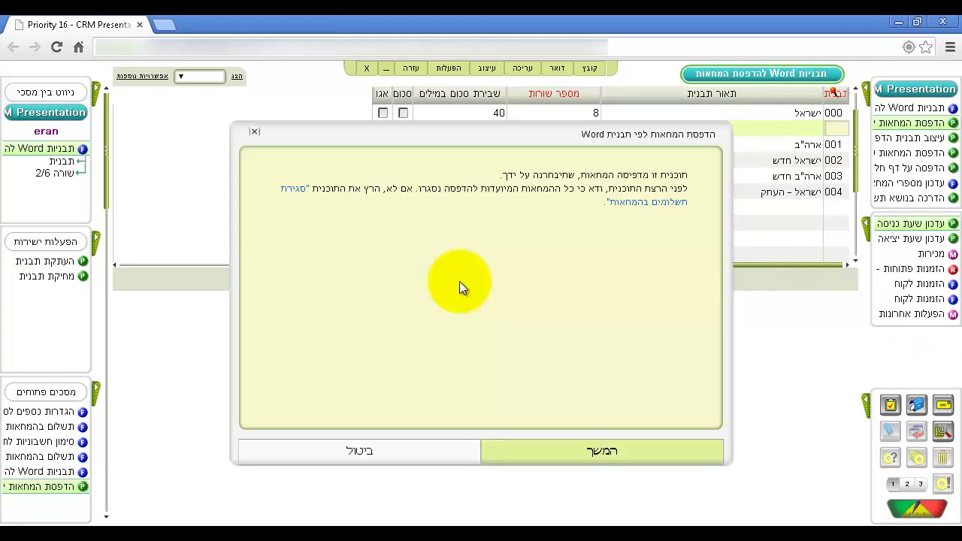
click(588, 457)
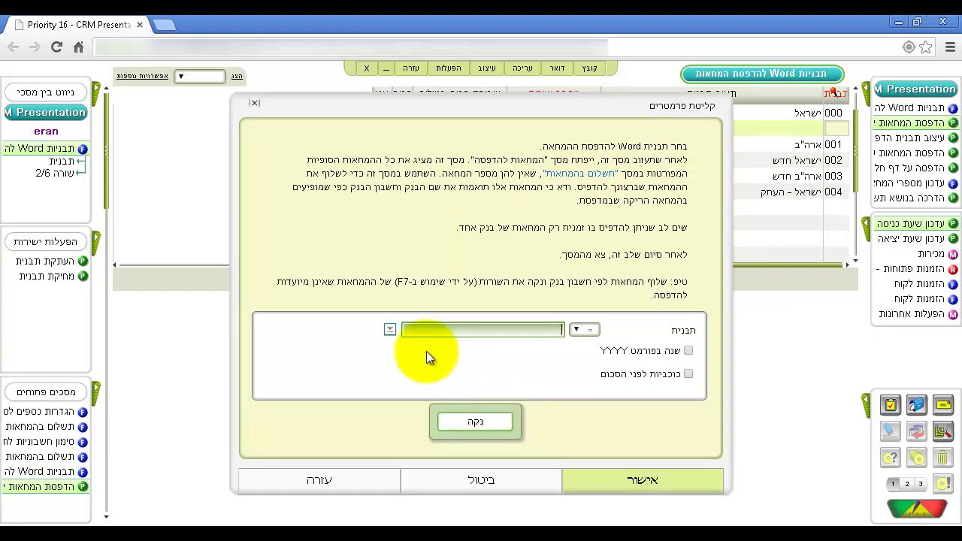
click(390, 330)
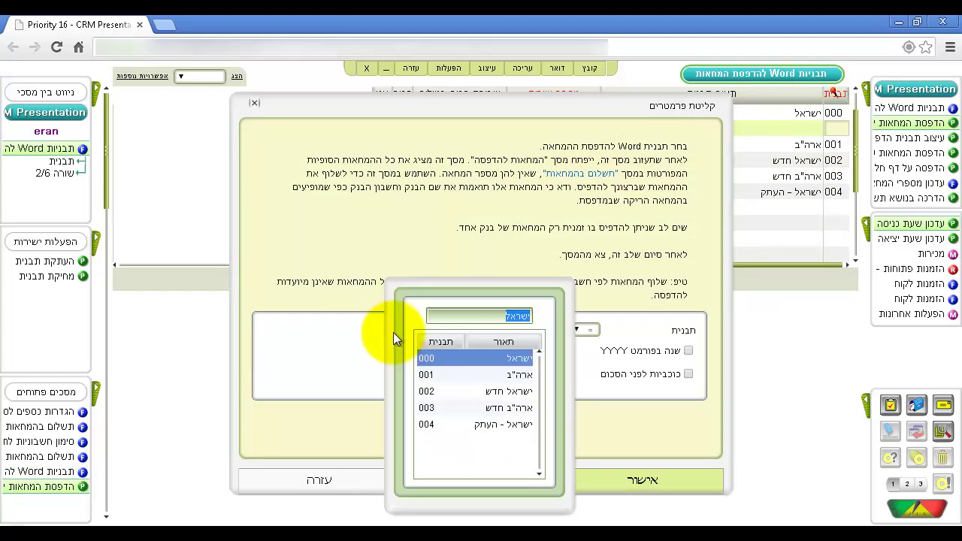
click(503, 392)
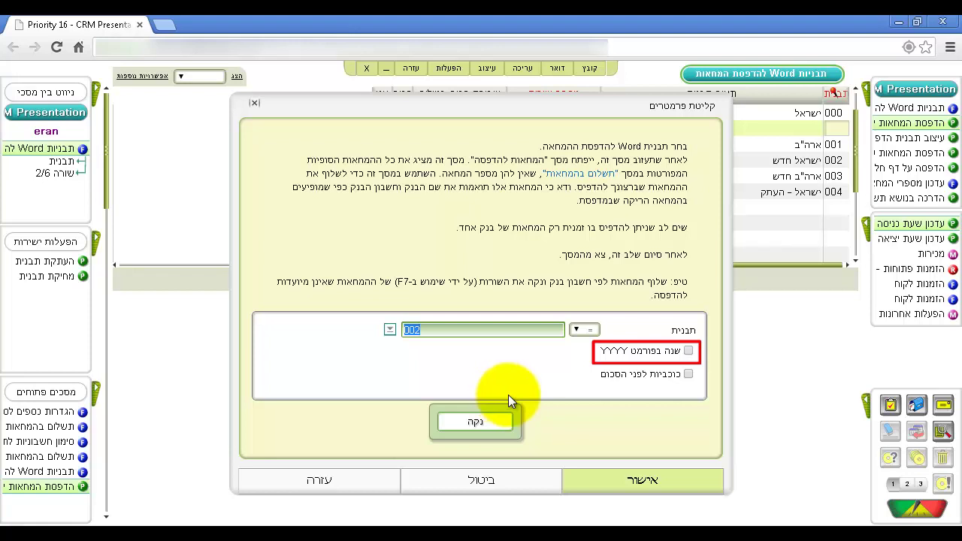
click(705, 348)
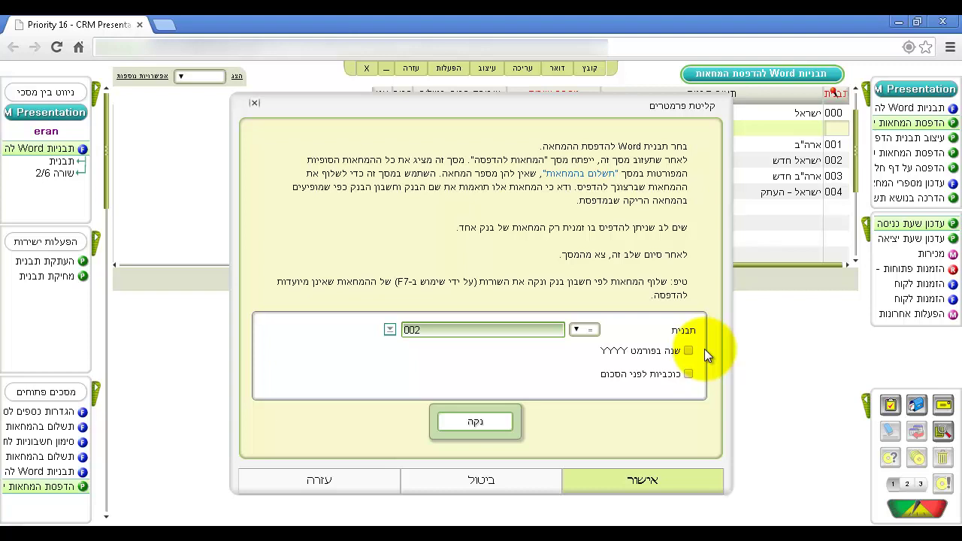
click(643, 479)
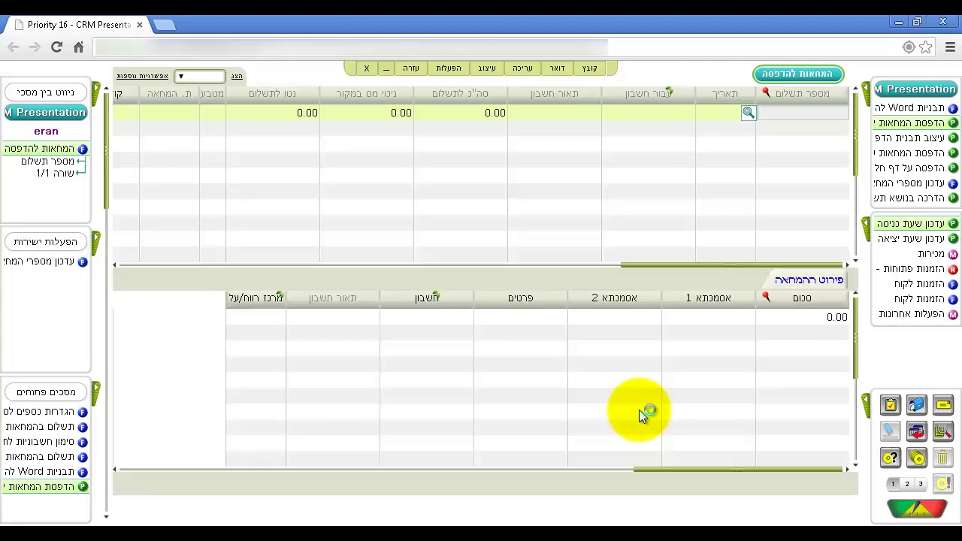
Retrieve the cheques in המחאות להדפסה, clear the payment dated 31/12/13 from the list and exit the form
key(F11)
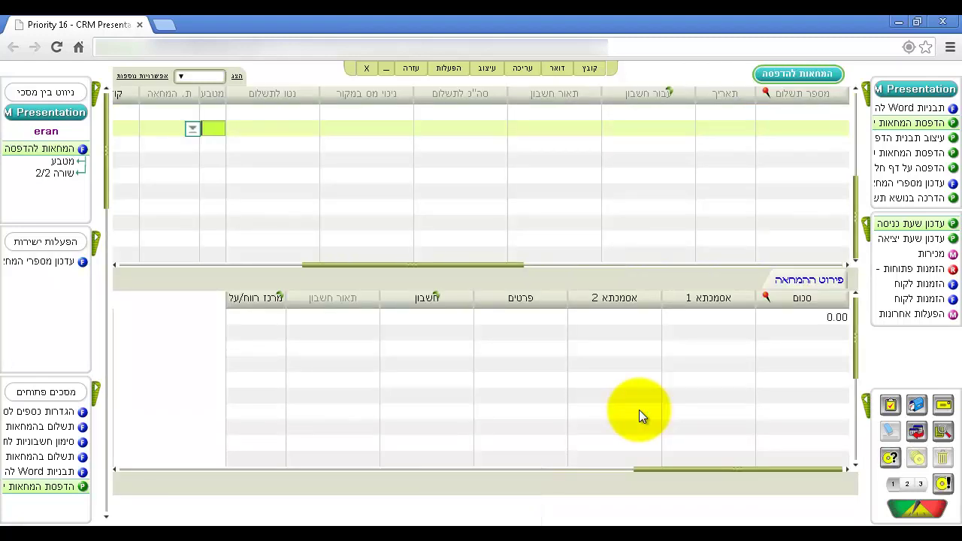
key(F8)
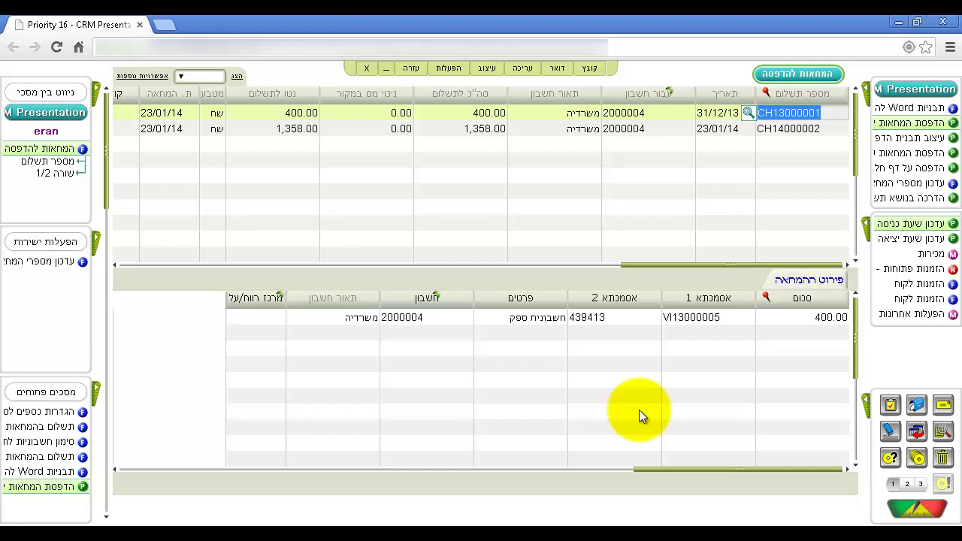
key(F7)
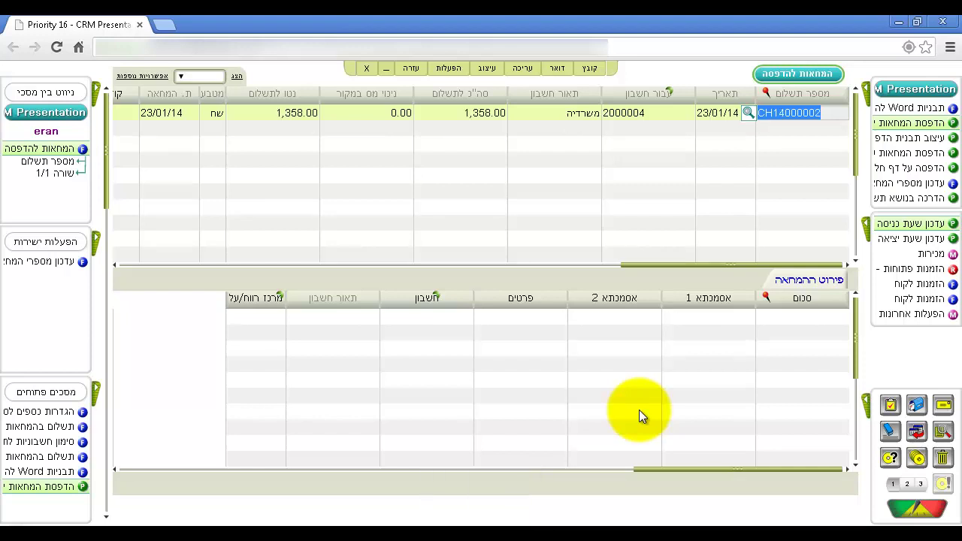
key(Escape)
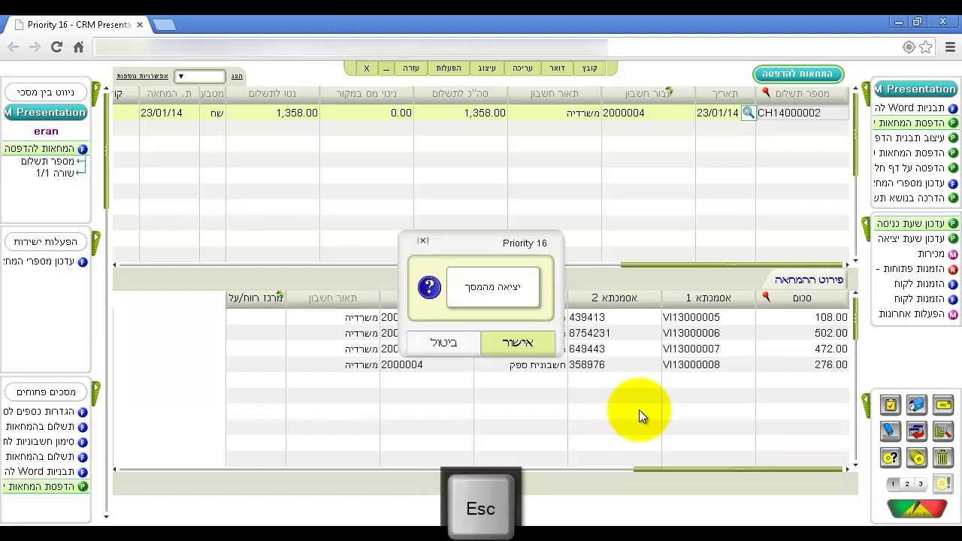
key(Return)
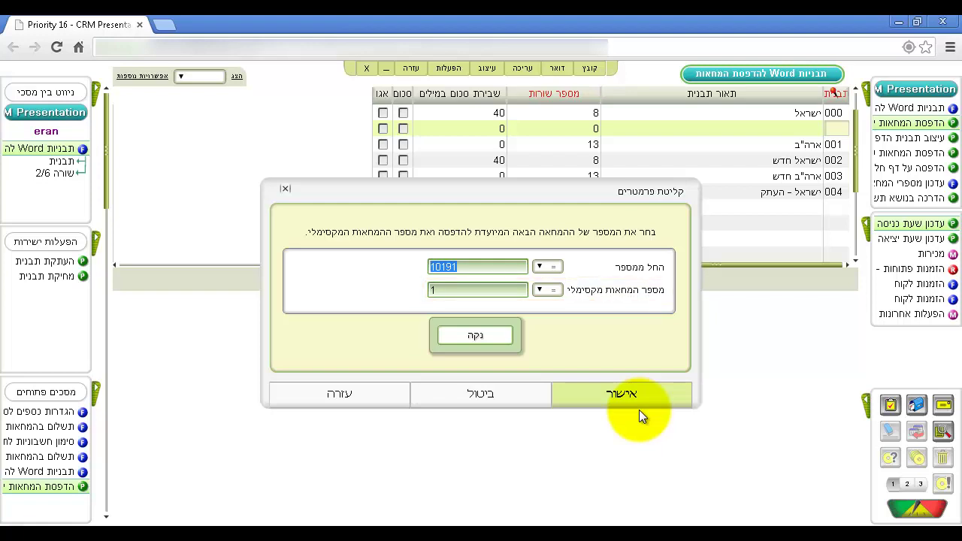
Print one copy of the cheque, starting from cheque number 10191 with a maximum of 1 cheque
click(639, 409)
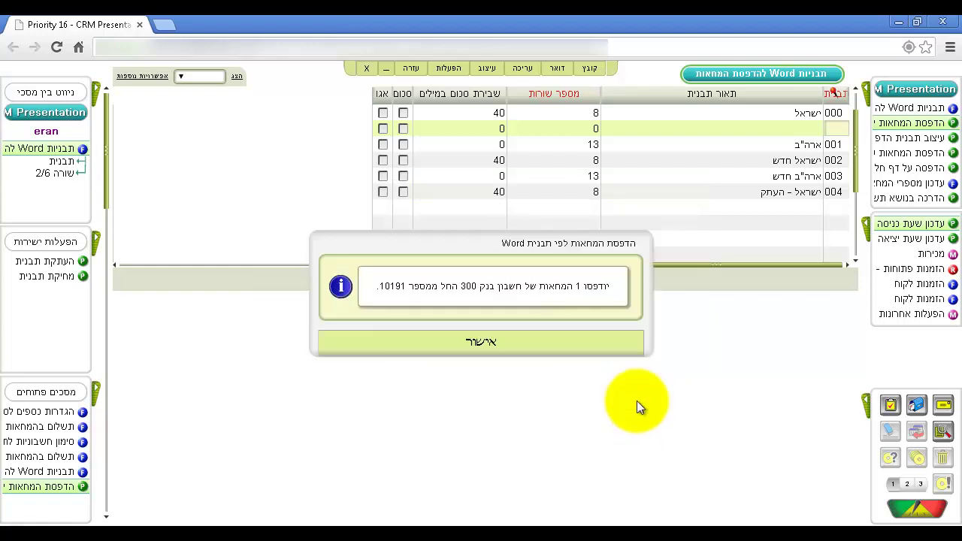
click(619, 347)
click(557, 350)
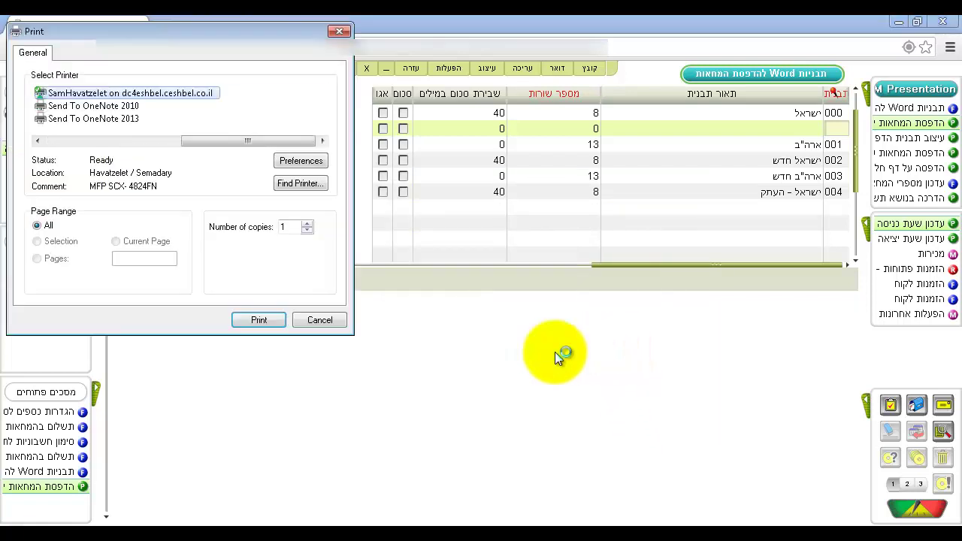
click(277, 322)
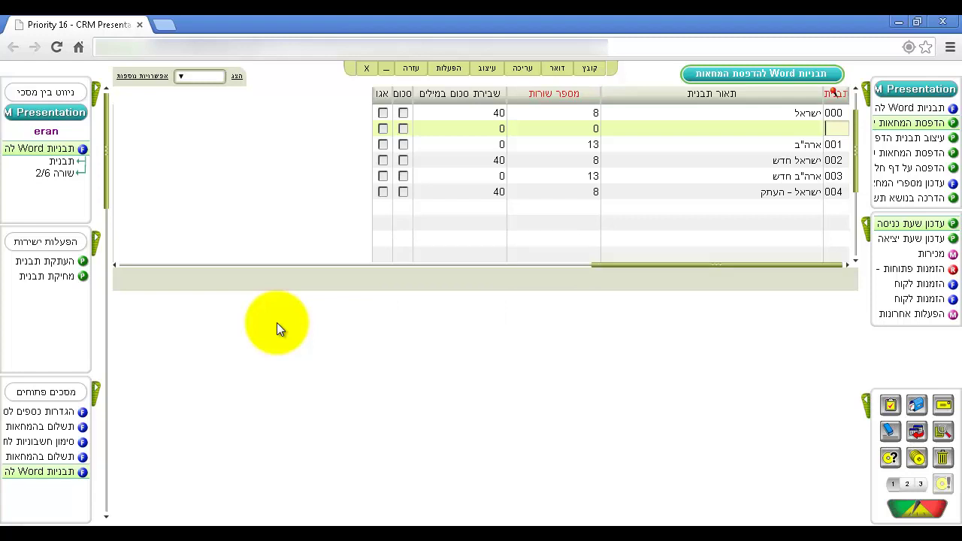
Return to the first open תשלום בהמחאות form and check the מס. המחאה field of payment CH14000002
click(80, 428)
click(667, 160)
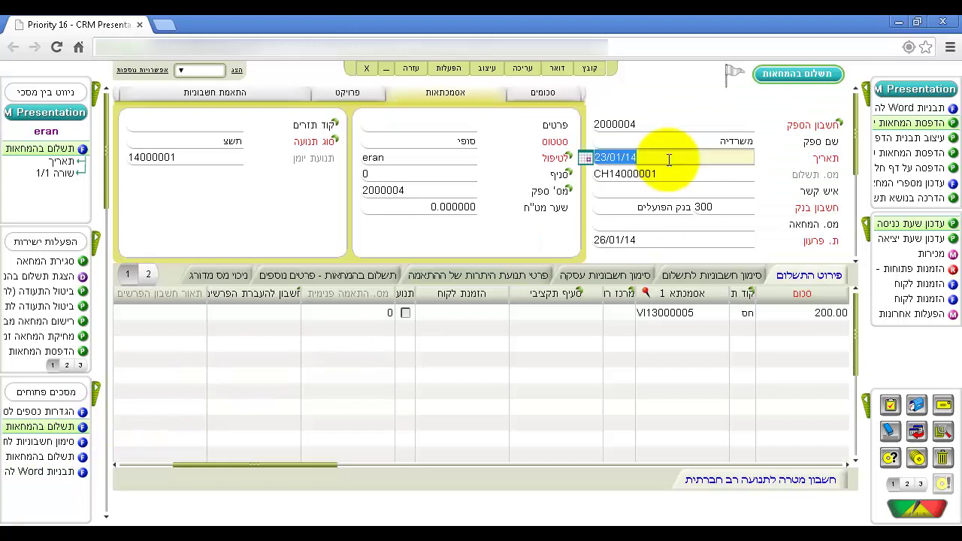
key(Page_Down)
key(Page_Up)
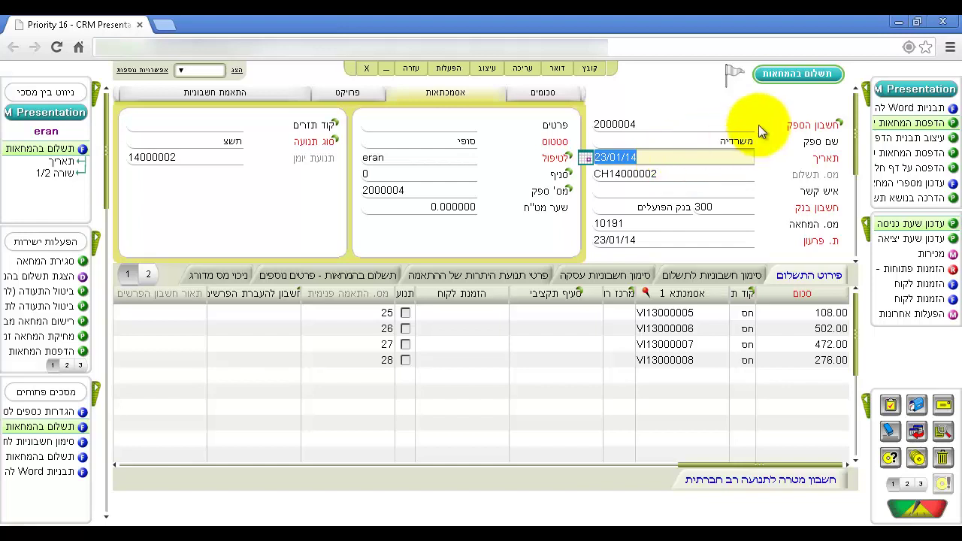
Run the עיצוב תבנית הדפסת המחאות ב-Word program for template 004 to open it for design
click(869, 86)
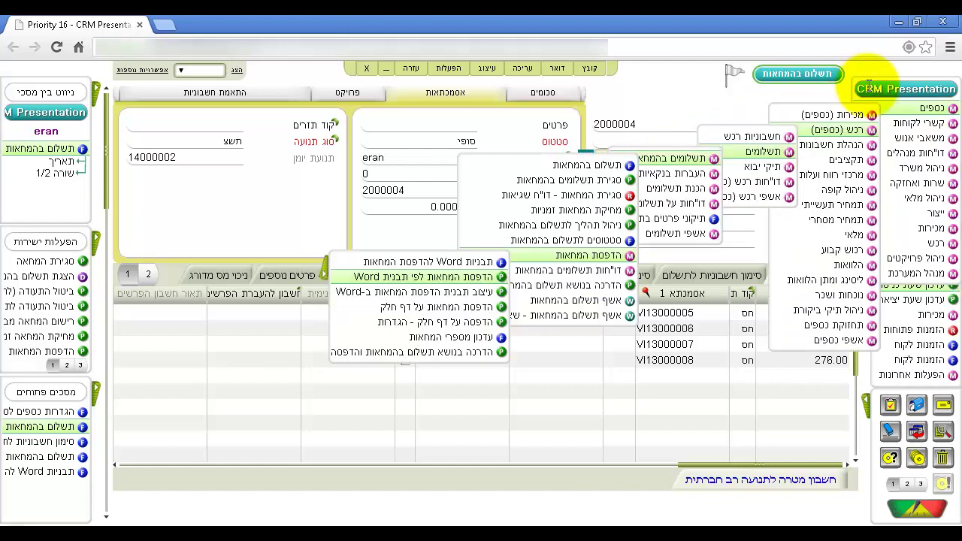
click(450, 293)
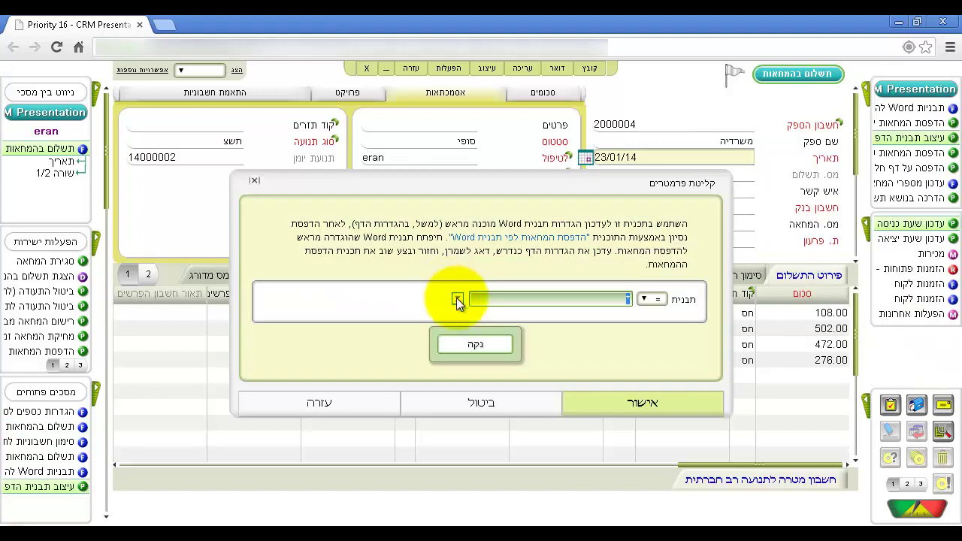
click(456, 298)
click(558, 390)
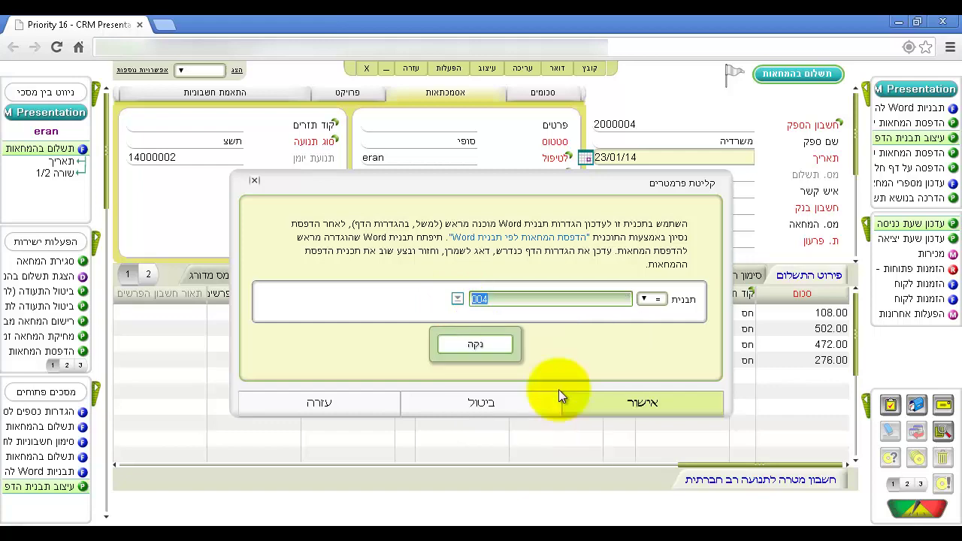
click(624, 415)
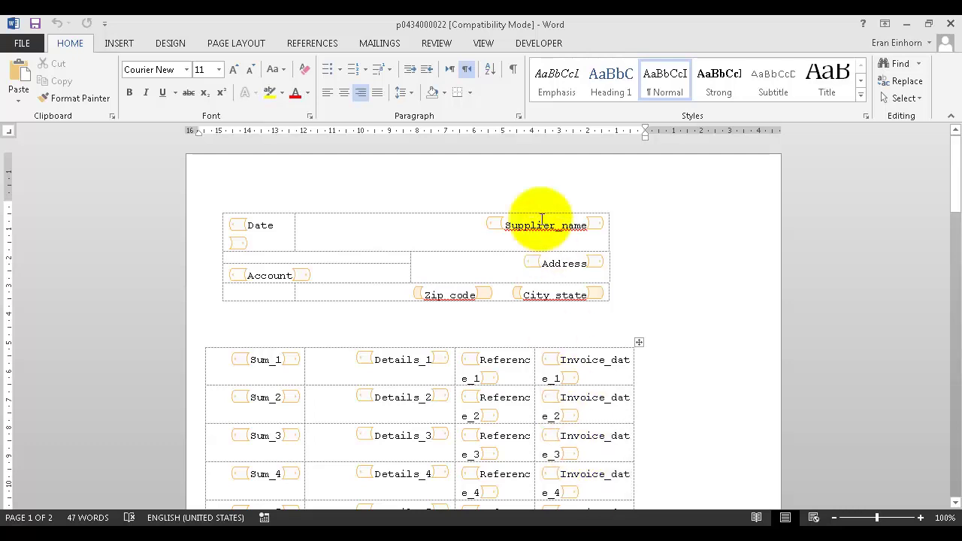
Show the XML mapping of the cheque template and select the Print_checks custom XML part
click(532, 43)
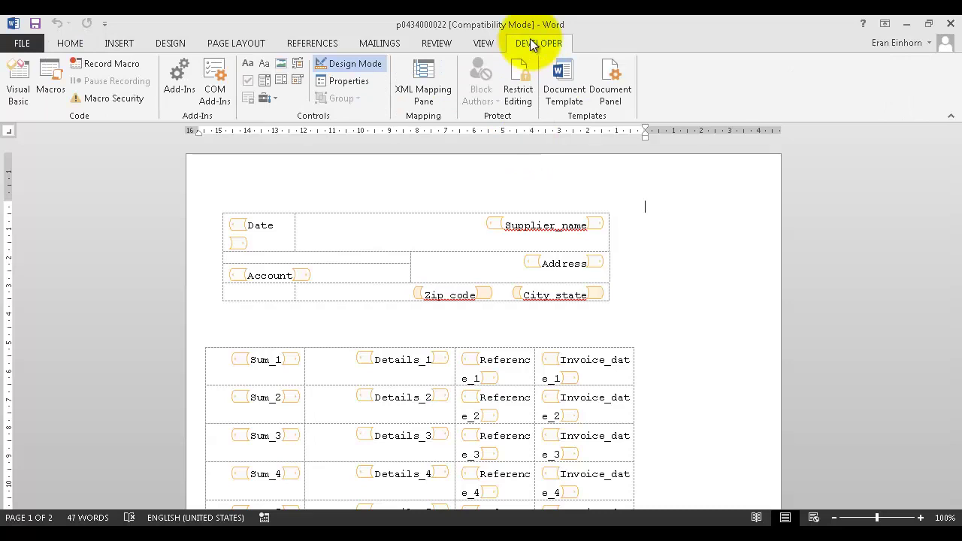
click(432, 83)
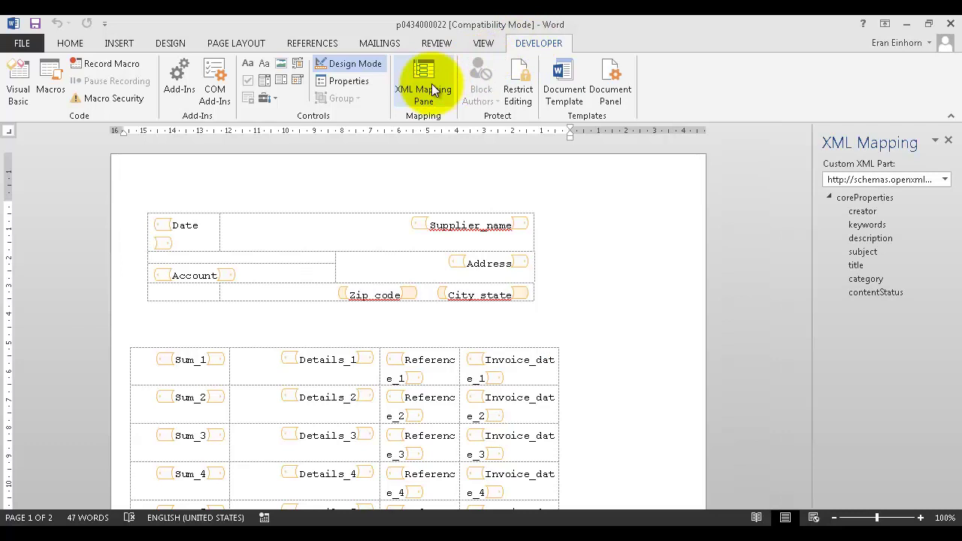
click(944, 179)
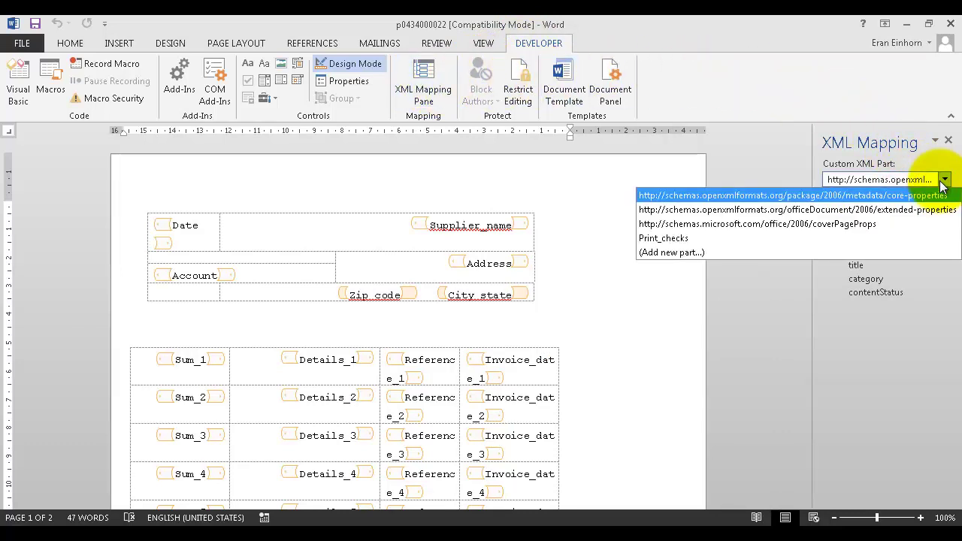
click(925, 237)
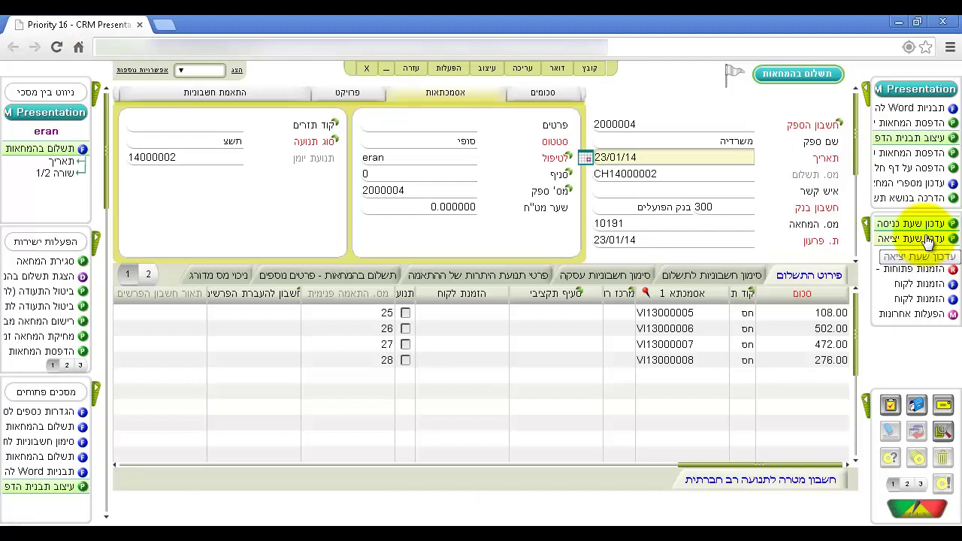
Open the עדכון מספרי המחאות form, go to the מספר המחאה field of payment CH14000002 and exit the form
click(930, 239)
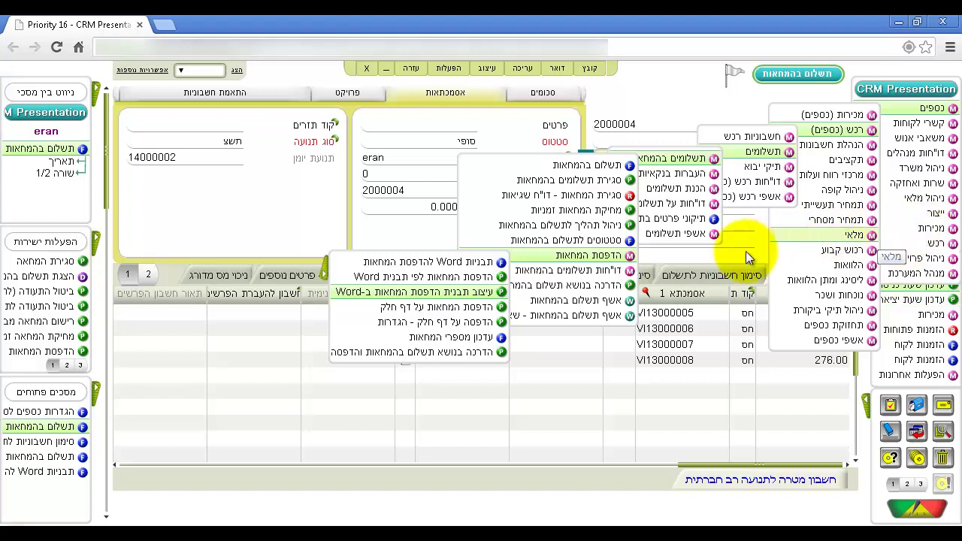
click(448, 337)
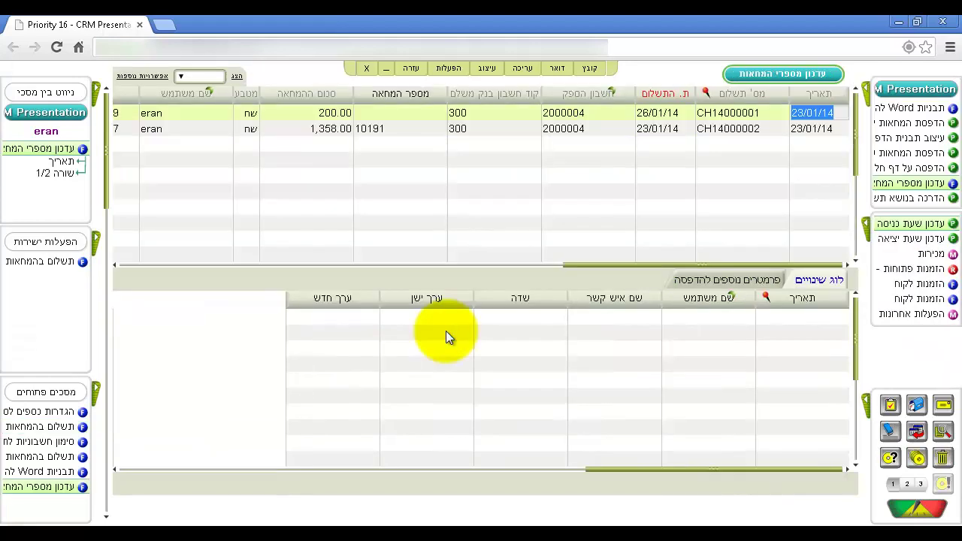
key(Down)
key(Tab)
key(Tab)
key(Tab)
key(Tab)
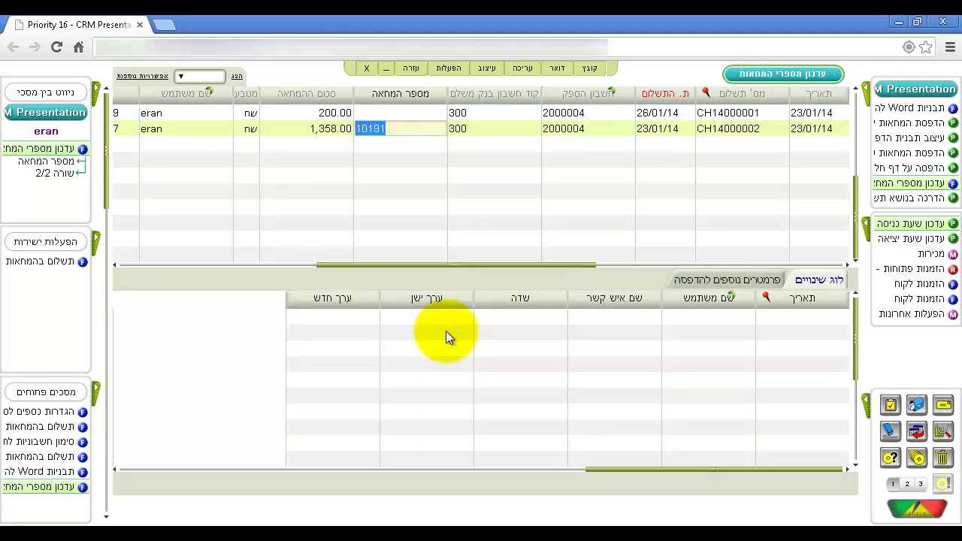
key(Delete)
key(Escape)
Display the programs and wizards available under תשלומים בהמחאות
click(446, 332)
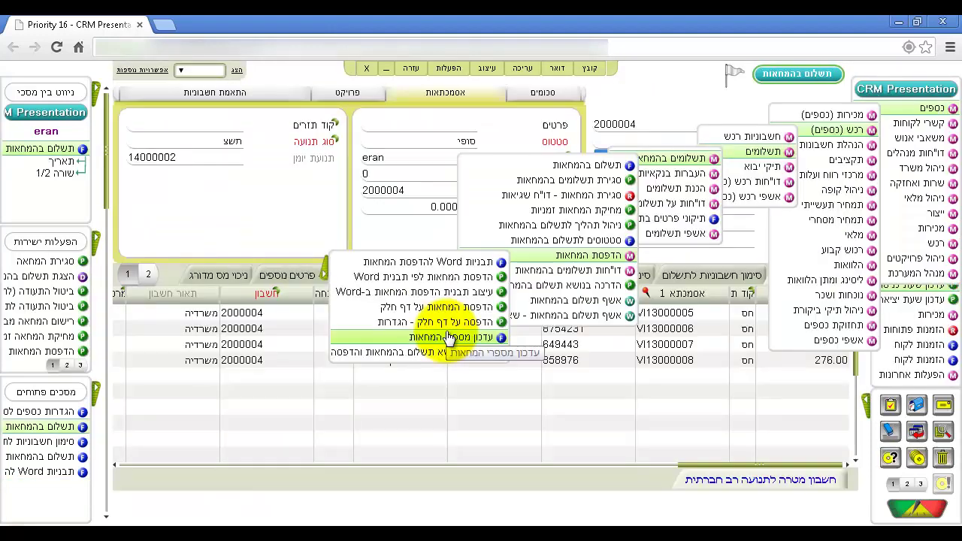
mouse_move(551, 274)
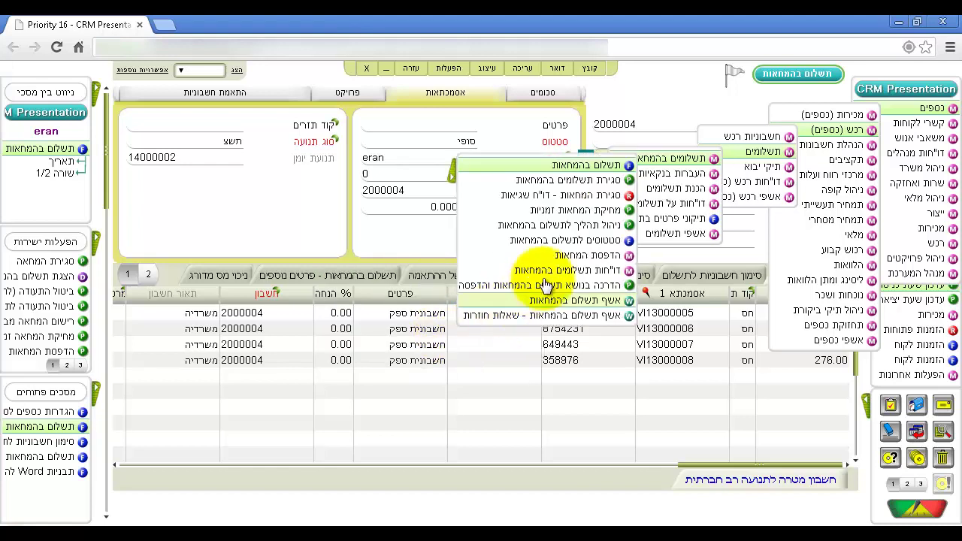